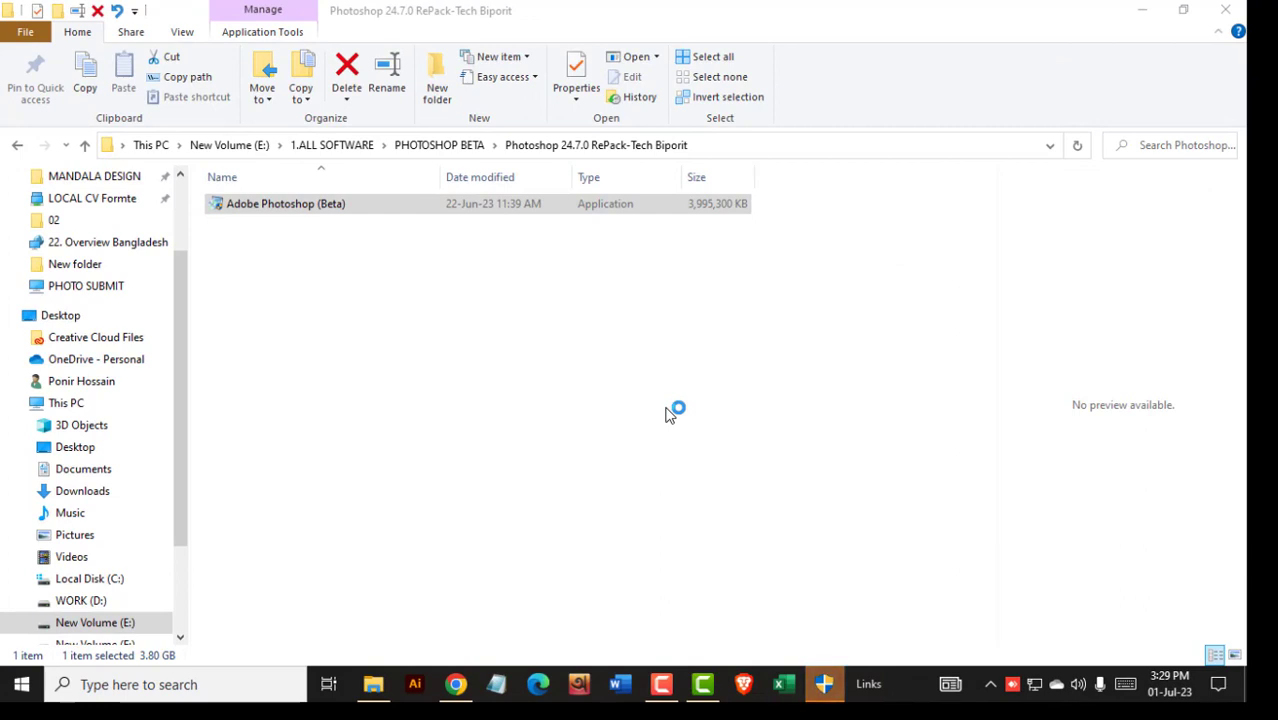
- Install Adobe Photoshop (Beta) 24.7.0 in the default folder with Start Menu and desktop shortcuts and .psd association, and launch it
{"action": "left_click", "coordinate": [735, 488]}
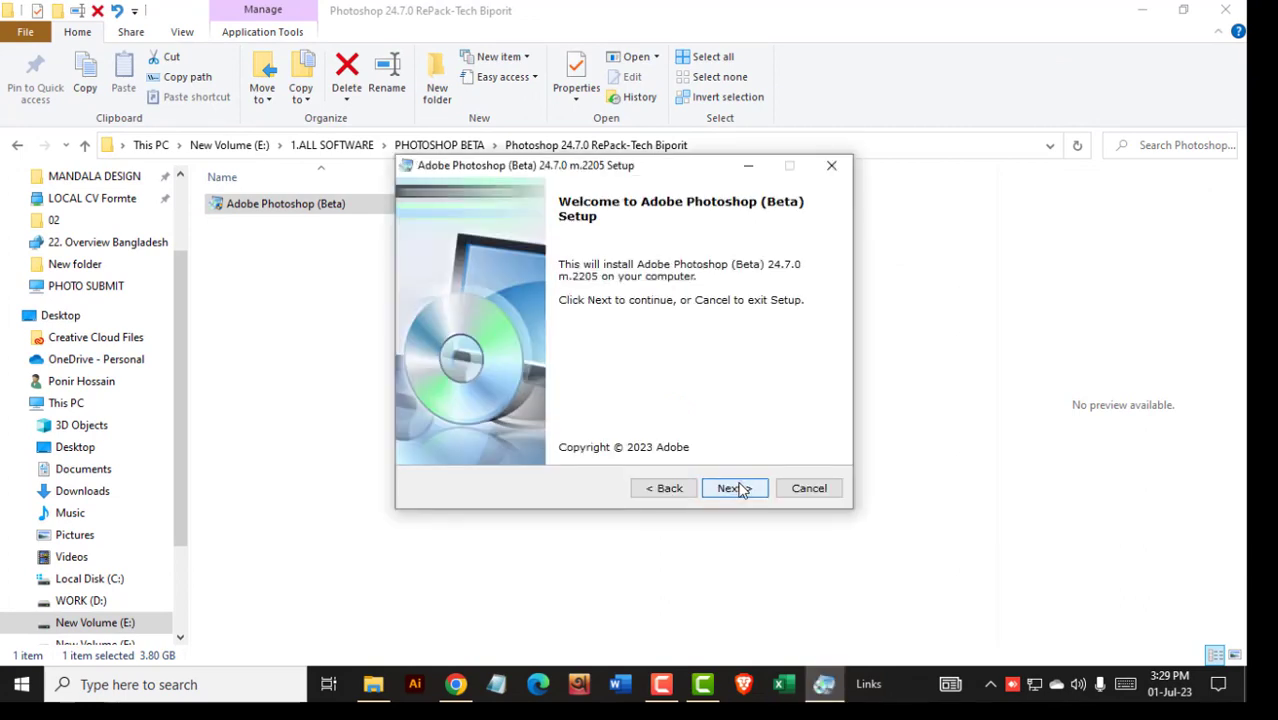
{"action": "left_click", "coordinate": [735, 488]}
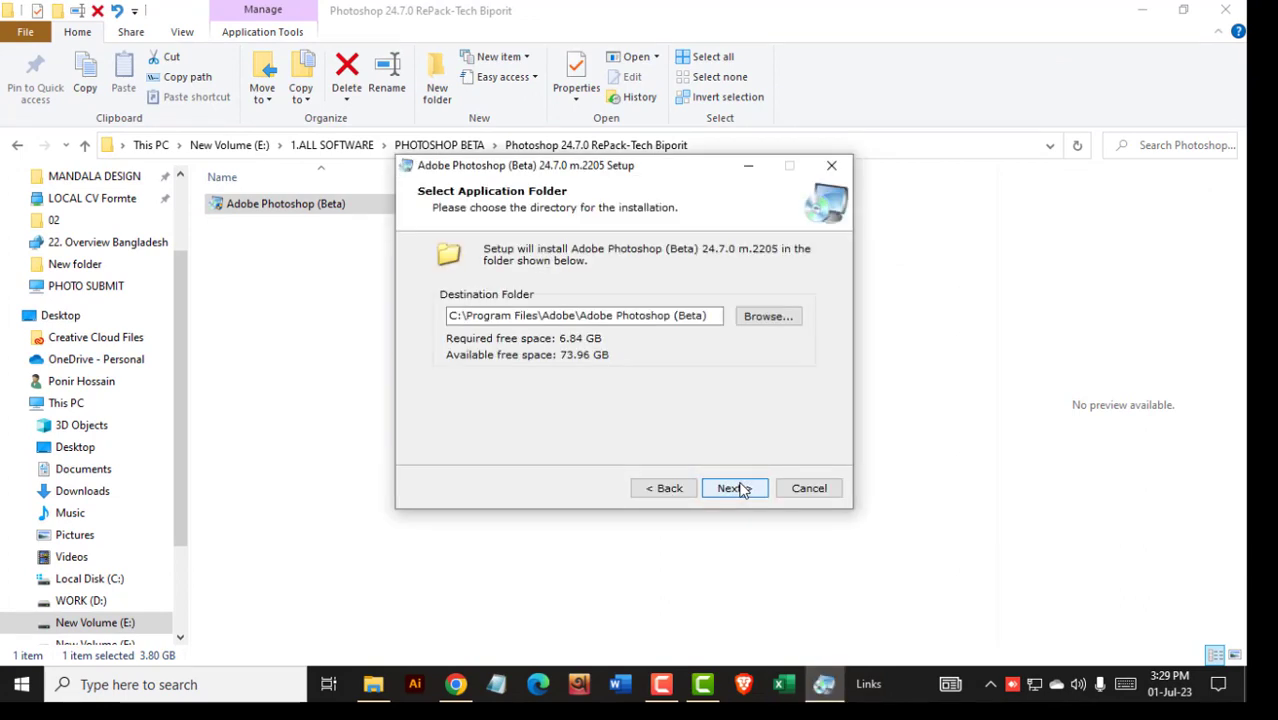
{"action": "left_click", "coordinate": [735, 488]}
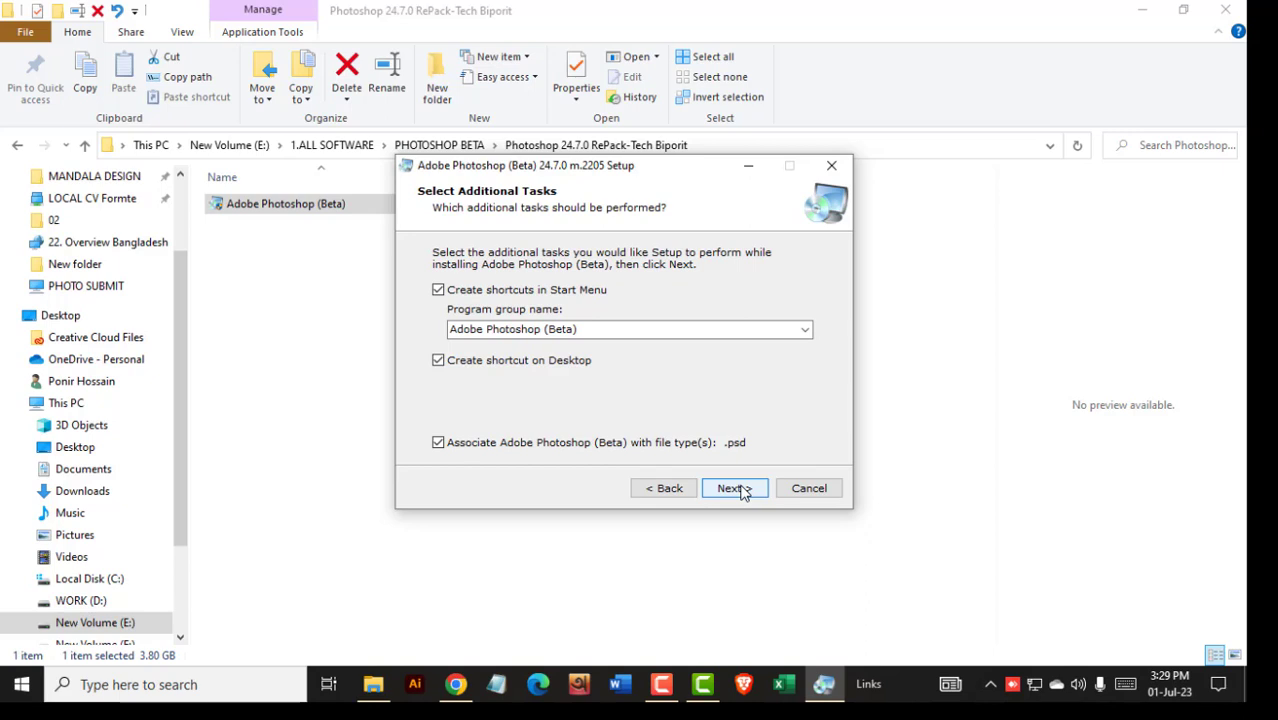
{"action": "left_click", "coordinate": [735, 488]}
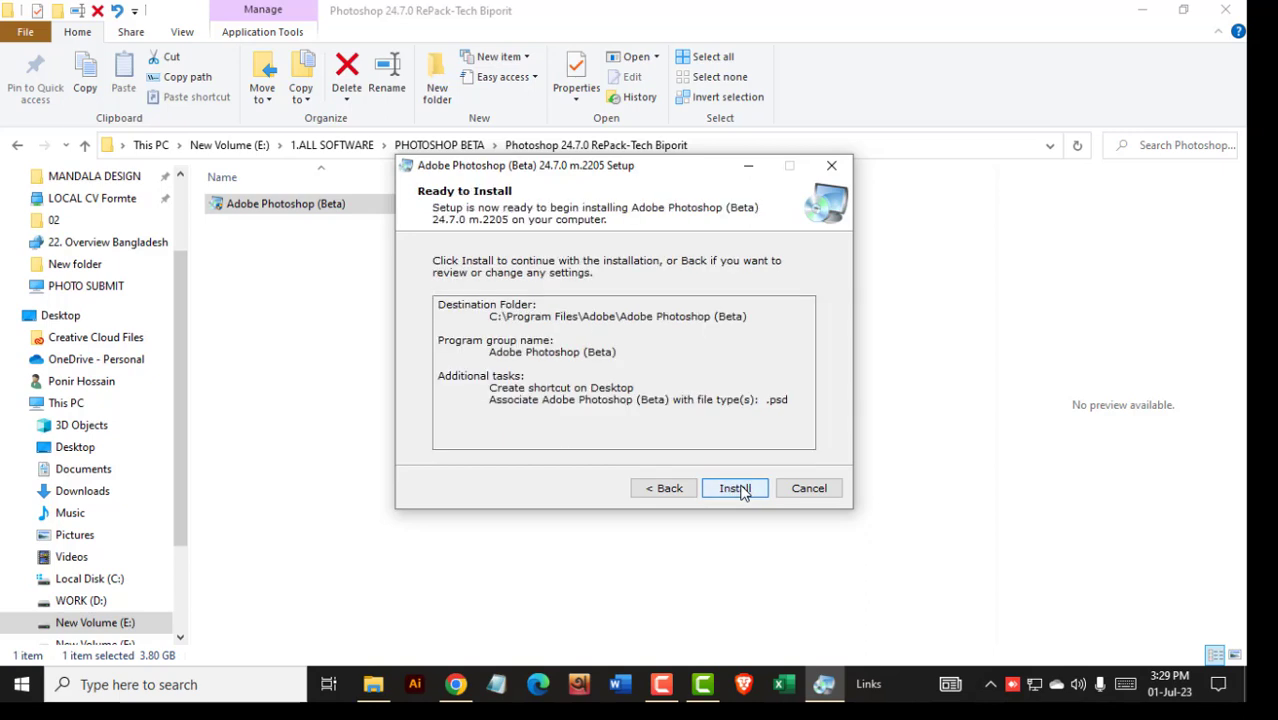
{"action": "left_click", "coordinate": [735, 488]}
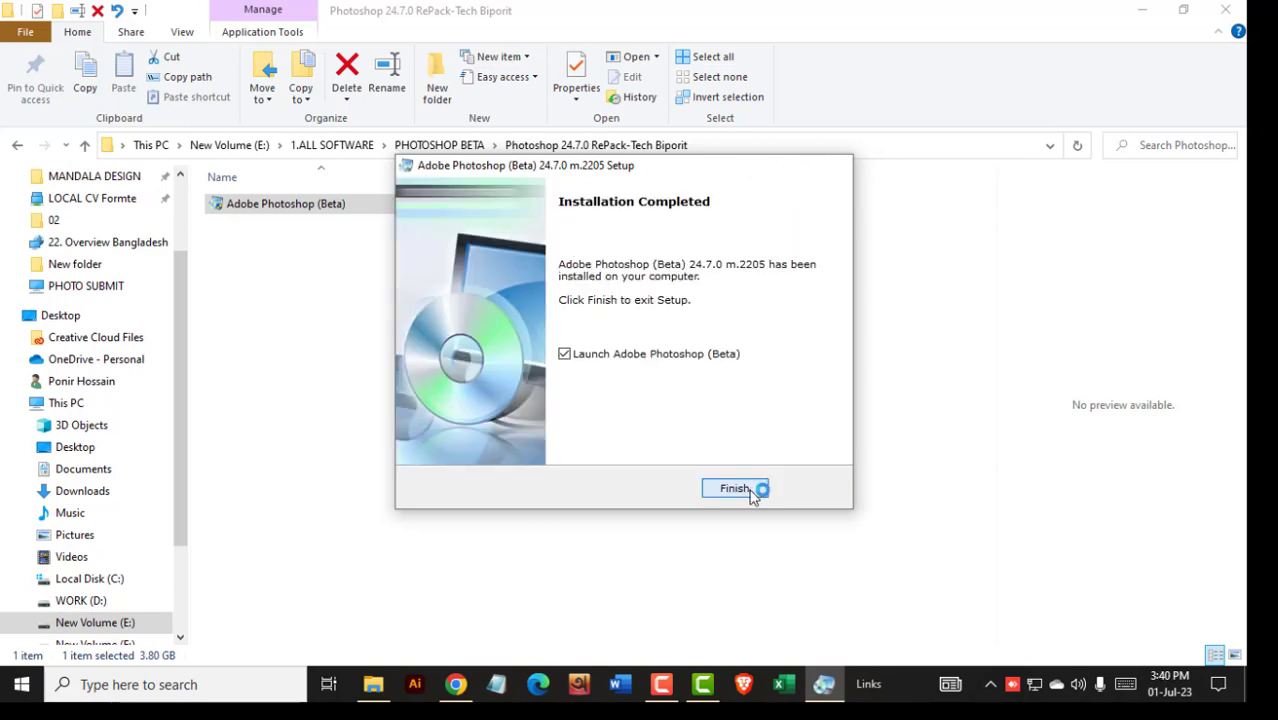
{"action": "left_click", "coordinate": [752, 494]}
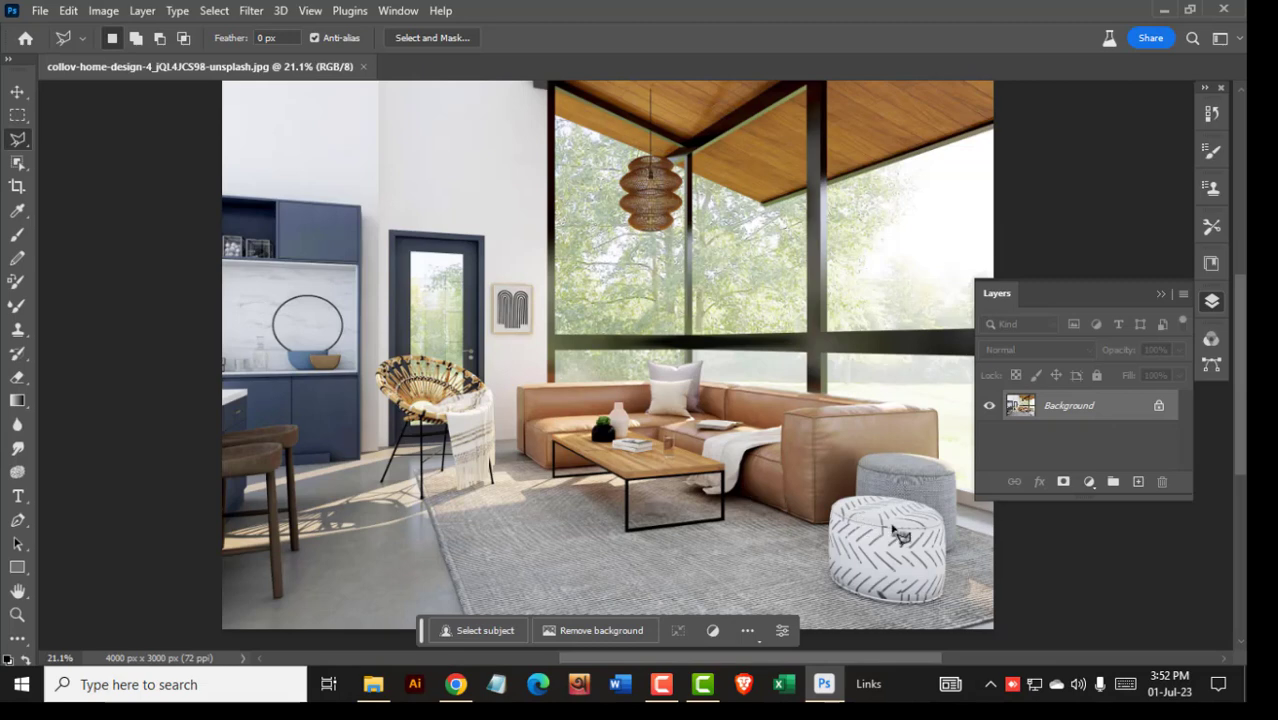
- Select the top of the white patterned pouf with the Lasso Tool and generate a fill there from the prompt "Cat"
{"action": "right_click", "coordinate": [14, 146]}
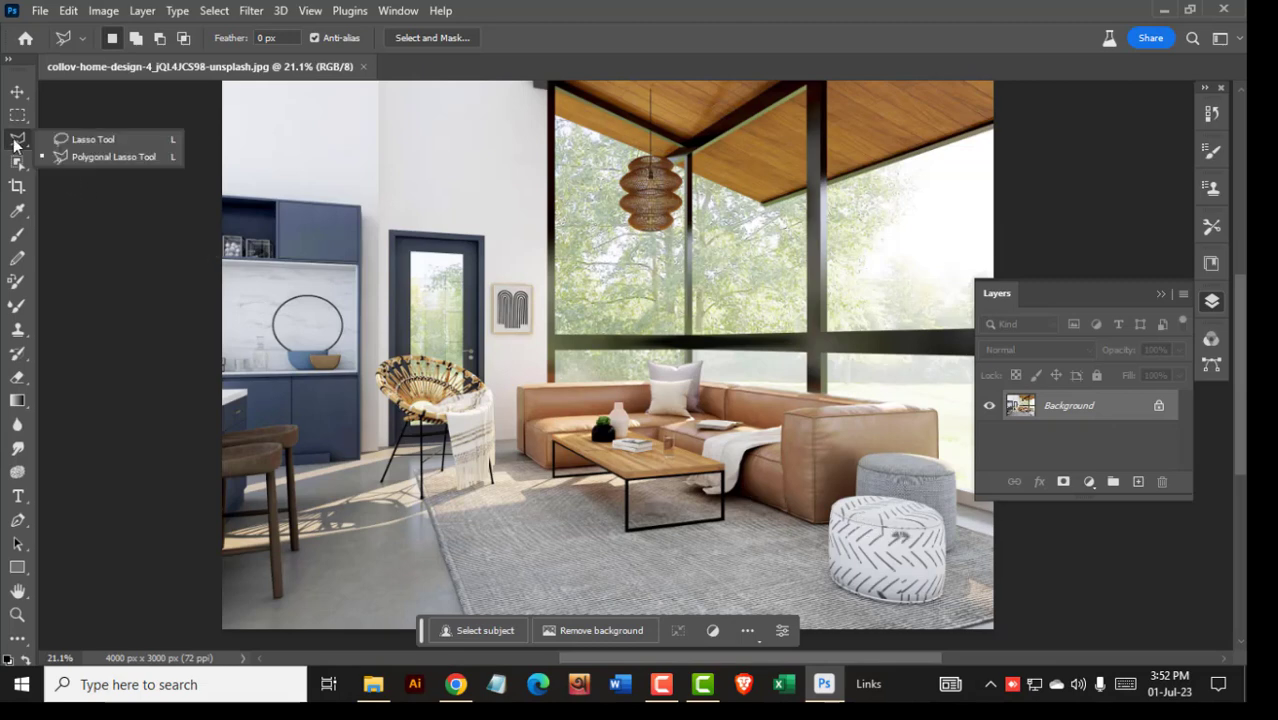
{"action": "left_click", "coordinate": [70, 139]}
{"action": "mouse_move", "coordinate": [897, 522]}
{"action": "left_mouse_down"}
{"action": "mouse_move", "coordinate": [866, 521]}
{"action": "mouse_move", "coordinate": [862, 497]}
{"action": "mouse_move", "coordinate": [897, 502]}
{"action": "mouse_move", "coordinate": [895, 526]}
{"action": "left_mouse_up"}
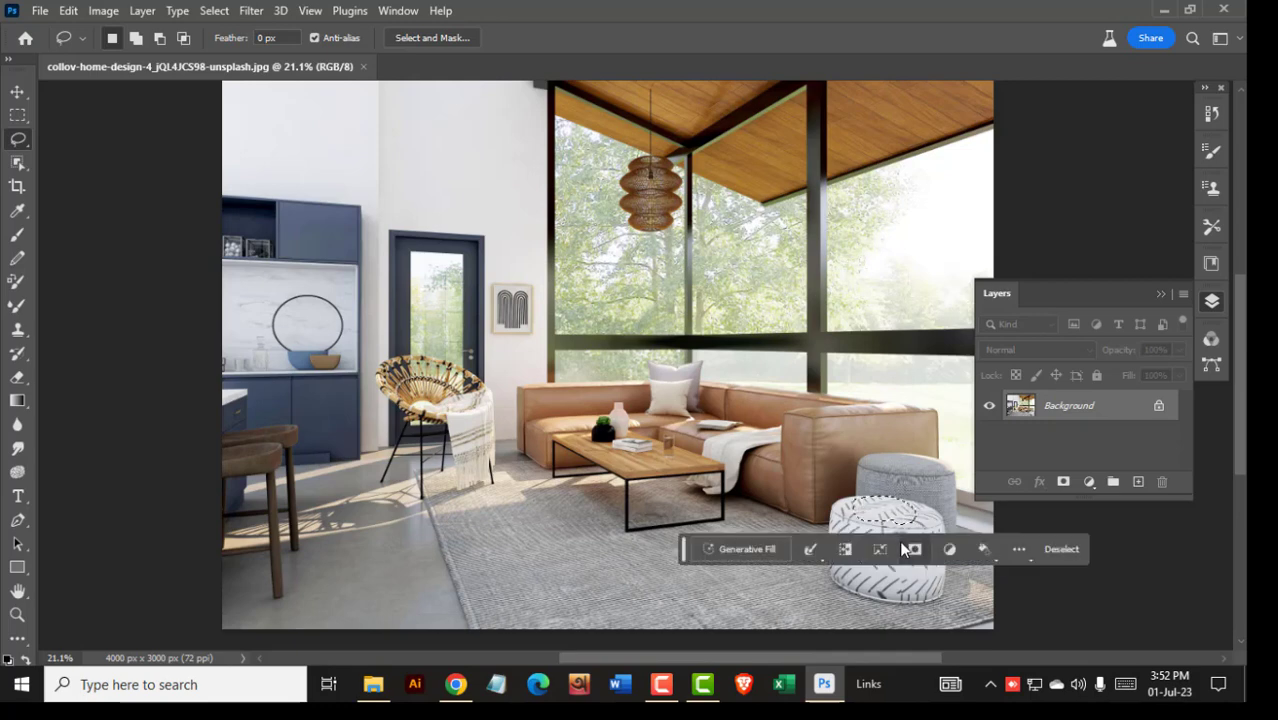
{"action": "left_click", "coordinate": [766, 550]}
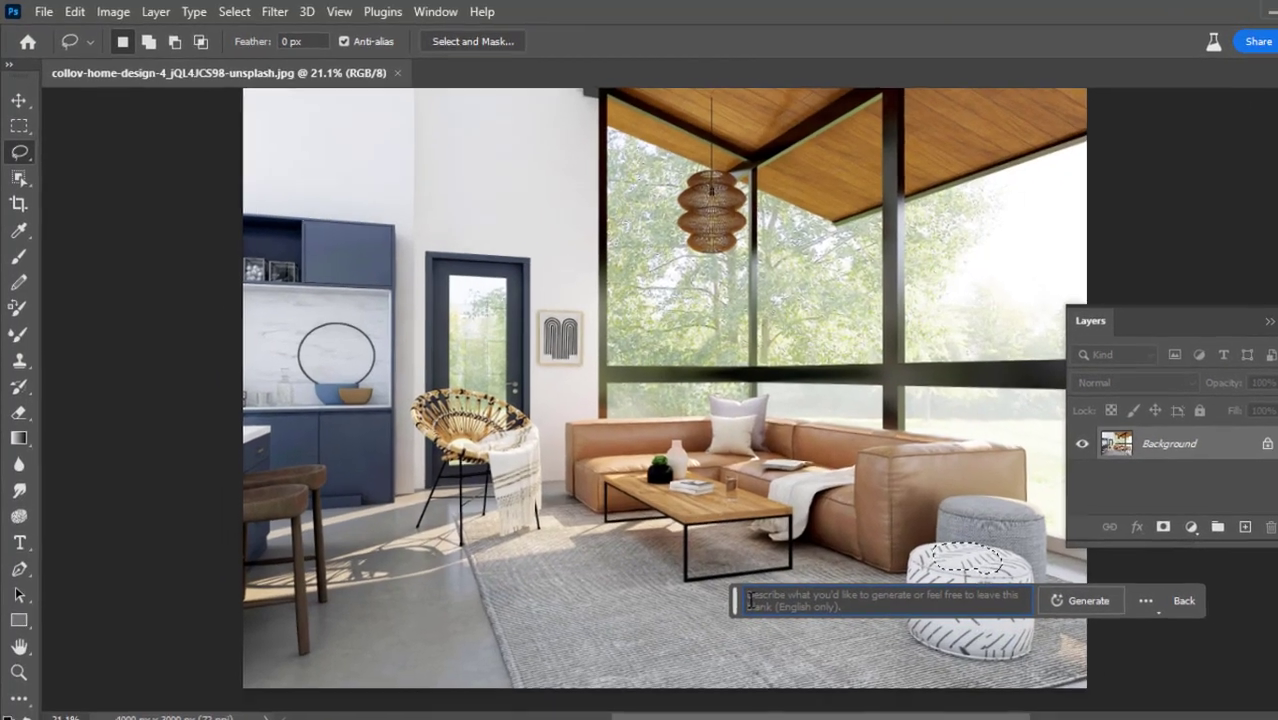
{"action": "left_click_drag", "start_coordinate": [684, 545], "coordinate": [767, 557]}
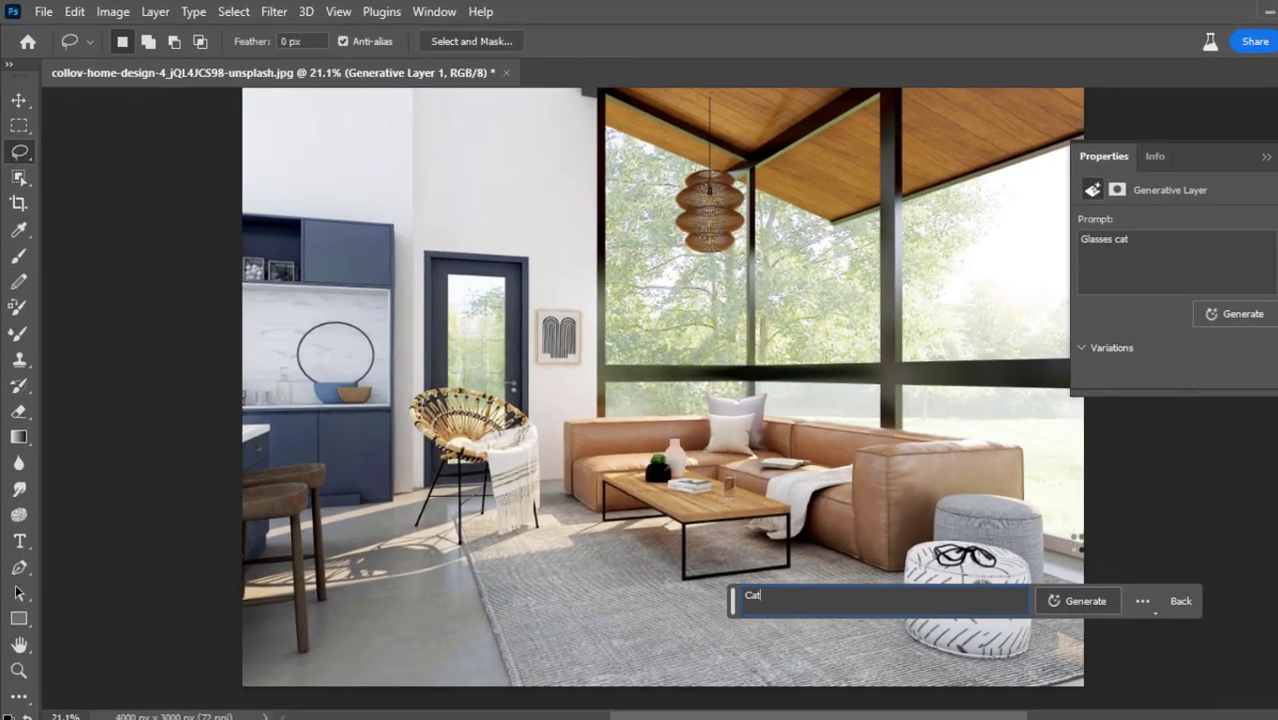
{"action": "left_click", "coordinate": [1073, 599]}
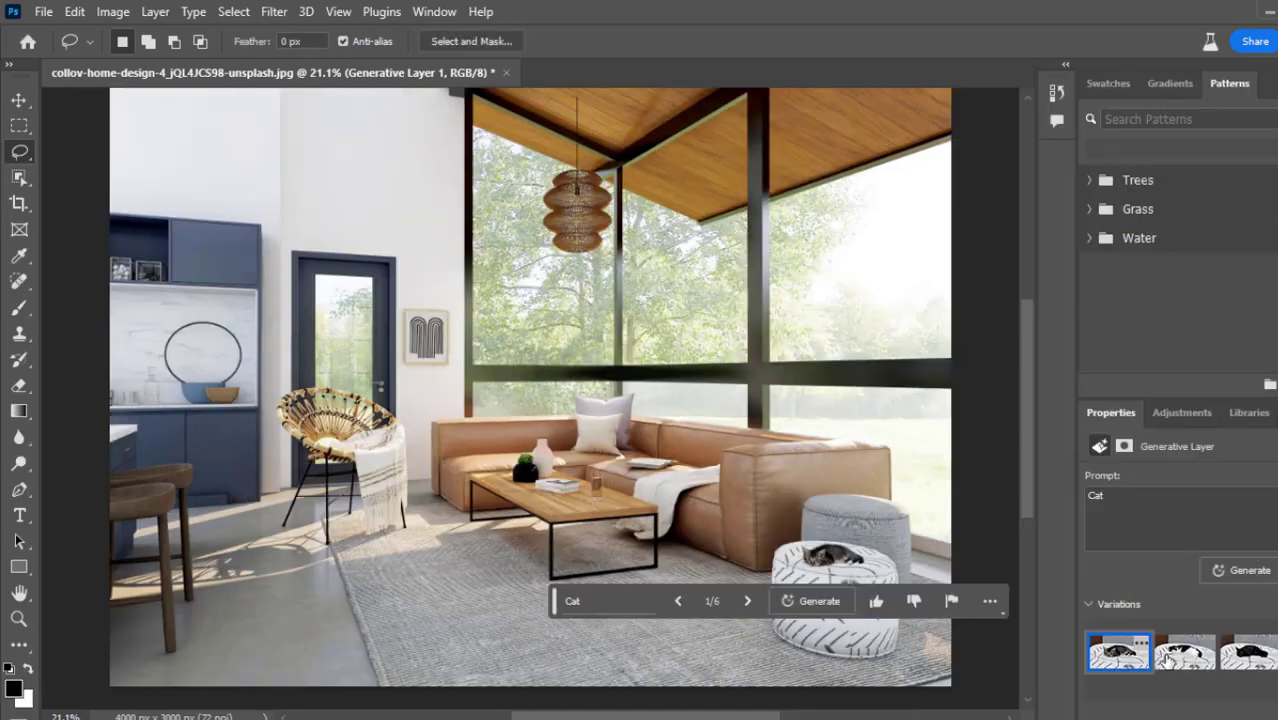
- Compare the cat variations on the pouf, return to the first one with the tabby kitten, and inspect it up close
{"action": "left_click", "coordinate": [1178, 656]}
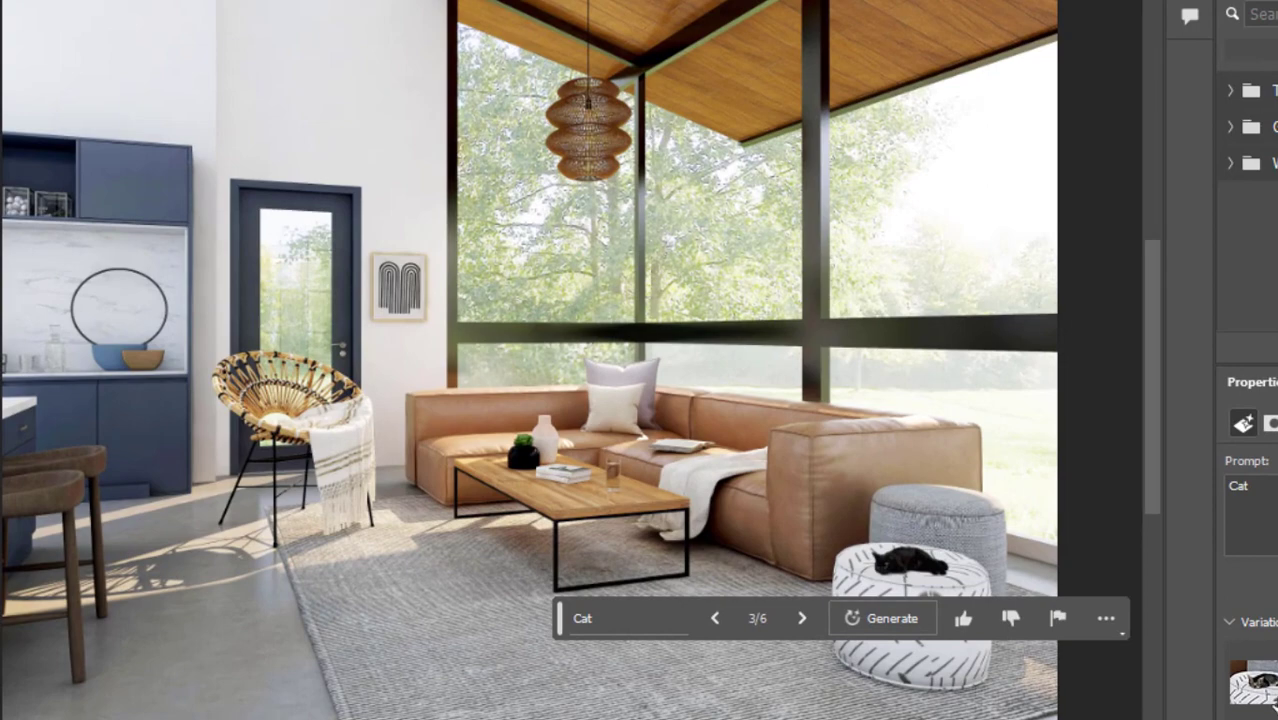
{"action": "left_click", "coordinate": [1264, 692]}
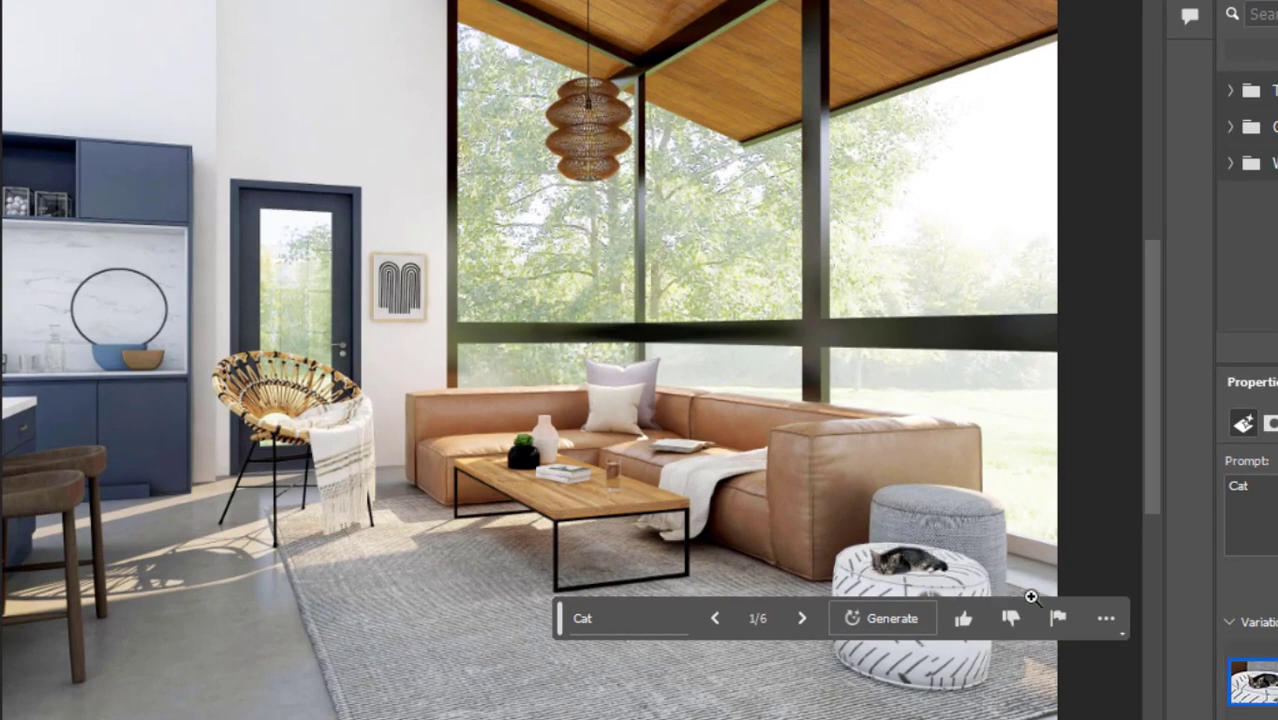
{"action": "left_click_drag", "start_coordinate": [897, 560], "coordinate": [1121, 653]}
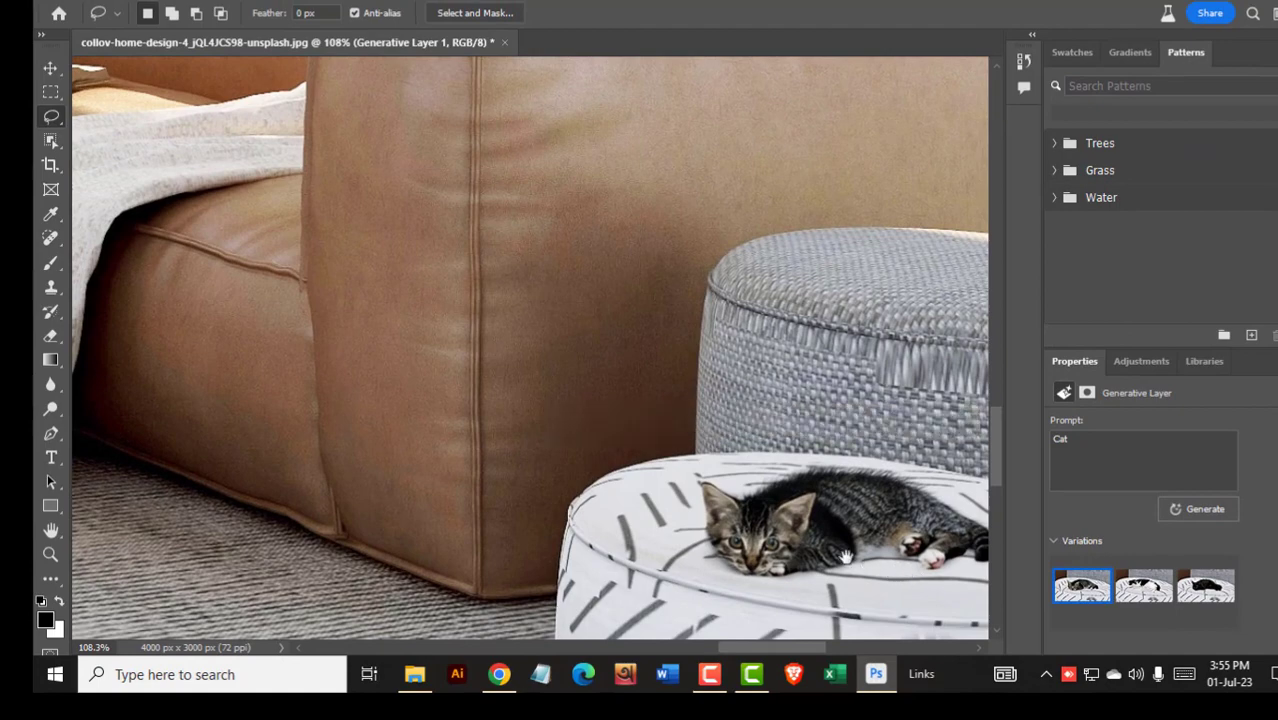
{"action": "left_click_drag", "start_coordinate": [878, 545], "coordinate": [628, 416]}
{"action": "left_click_drag", "start_coordinate": [631, 508], "coordinate": [695, 394]}
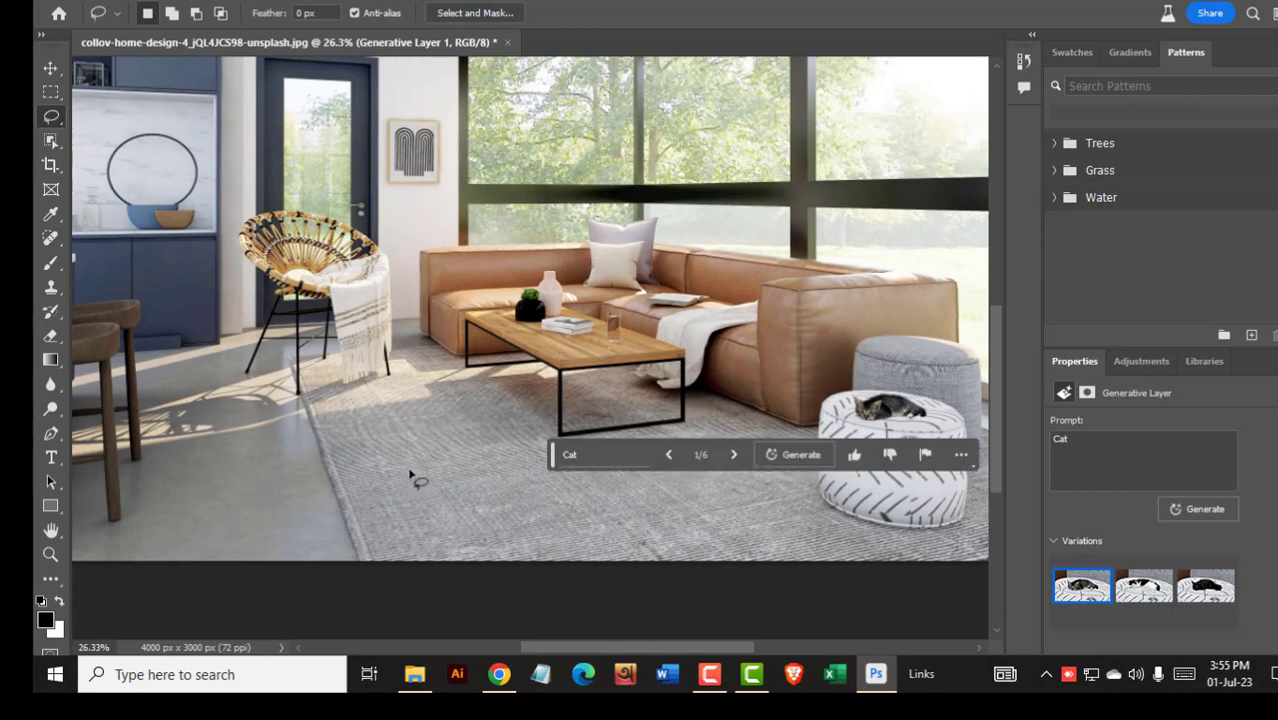
- Lasso an oval area of the rug in front of the coffee table and generate a fill from the prompt "Dog"
{"action": "mouse_move", "coordinate": [413, 472]}
{"action": "left_mouse_down"}
{"action": "mouse_move", "coordinate": [402, 417]}
{"action": "mouse_move", "coordinate": [412, 380]}
{"action": "mouse_move", "coordinate": [453, 374]}
{"action": "left_mouse_up"}
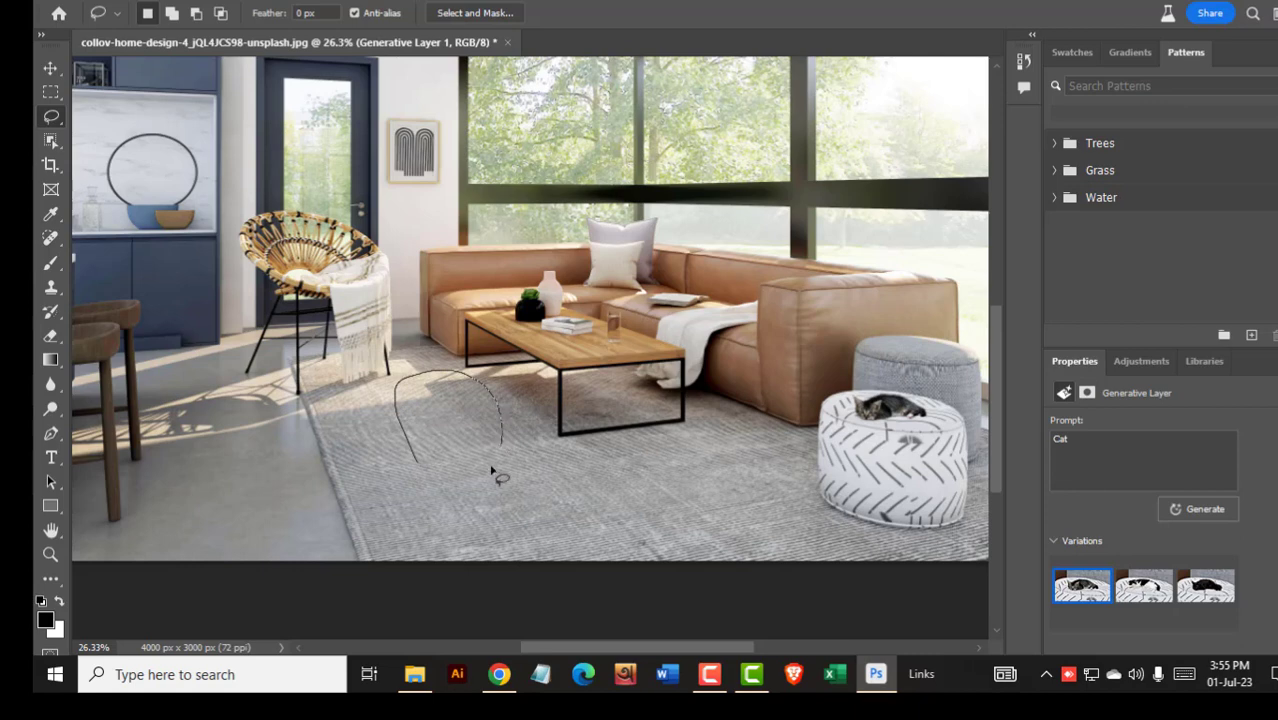
{"action": "left_click_drag", "start_coordinate": [455, 495], "coordinate": [458, 497]}
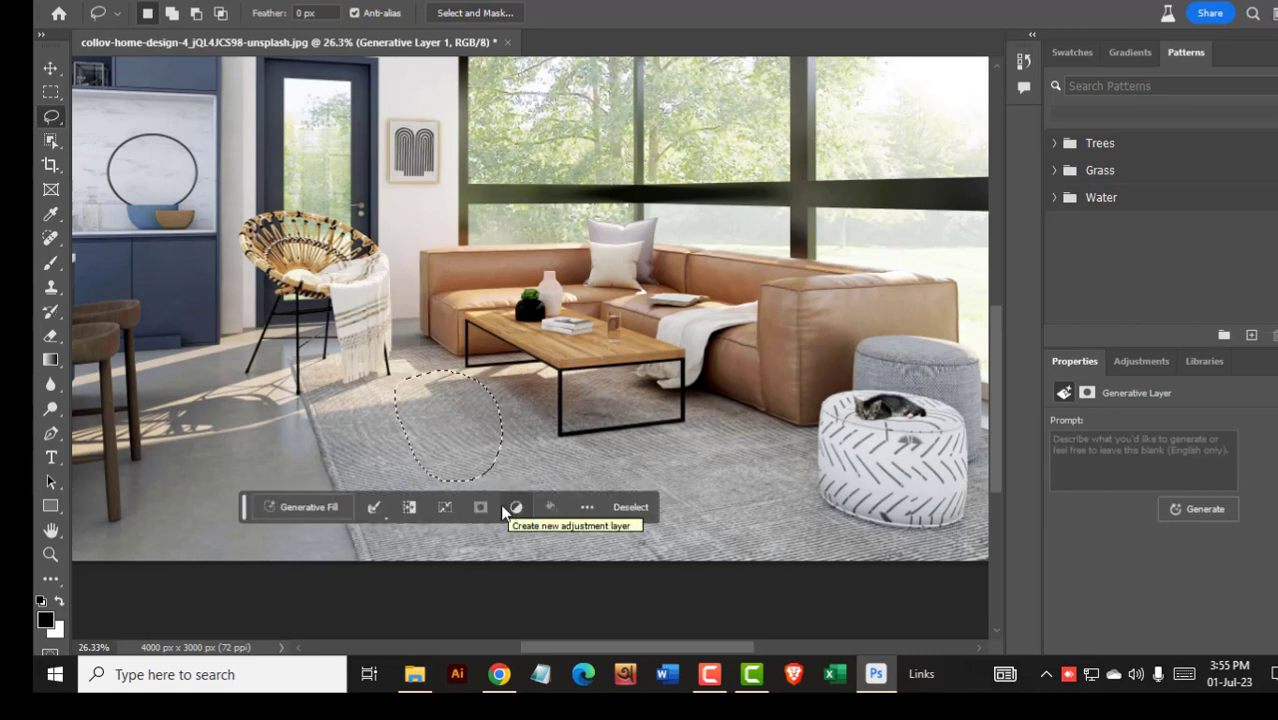
{"action": "left_click", "coordinate": [318, 507]}
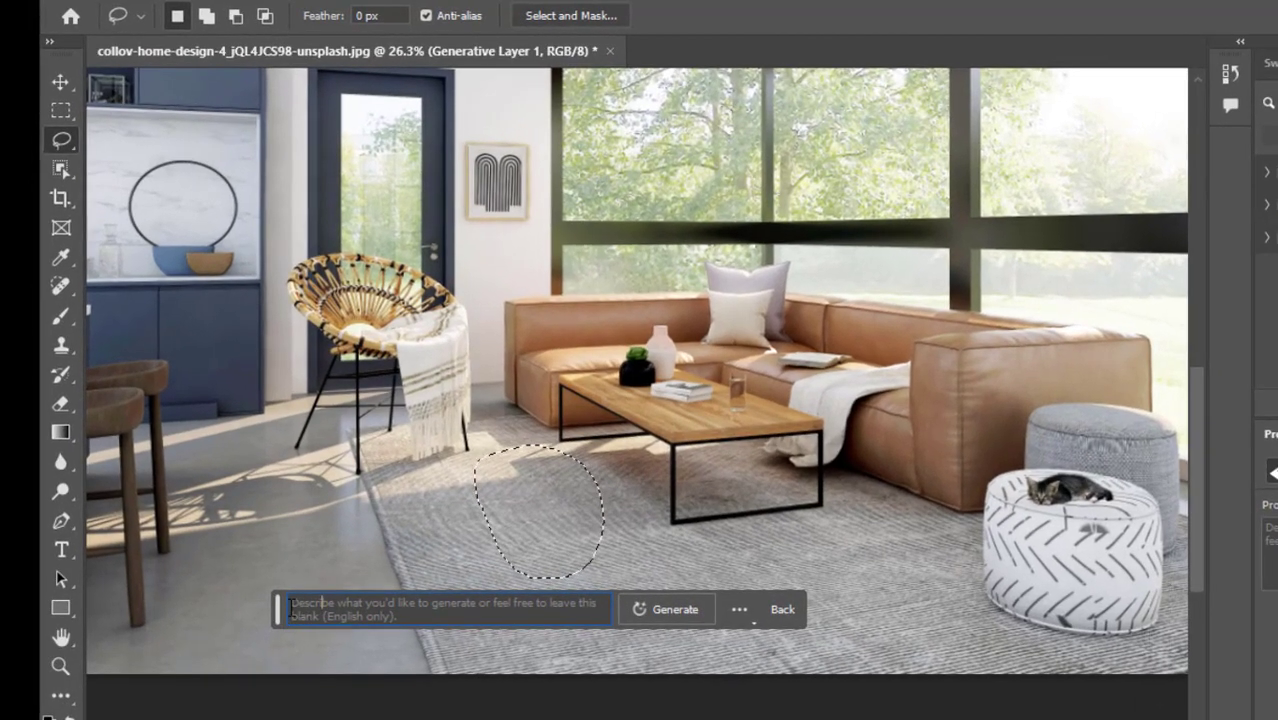
{"action": "type", "text": "No"}
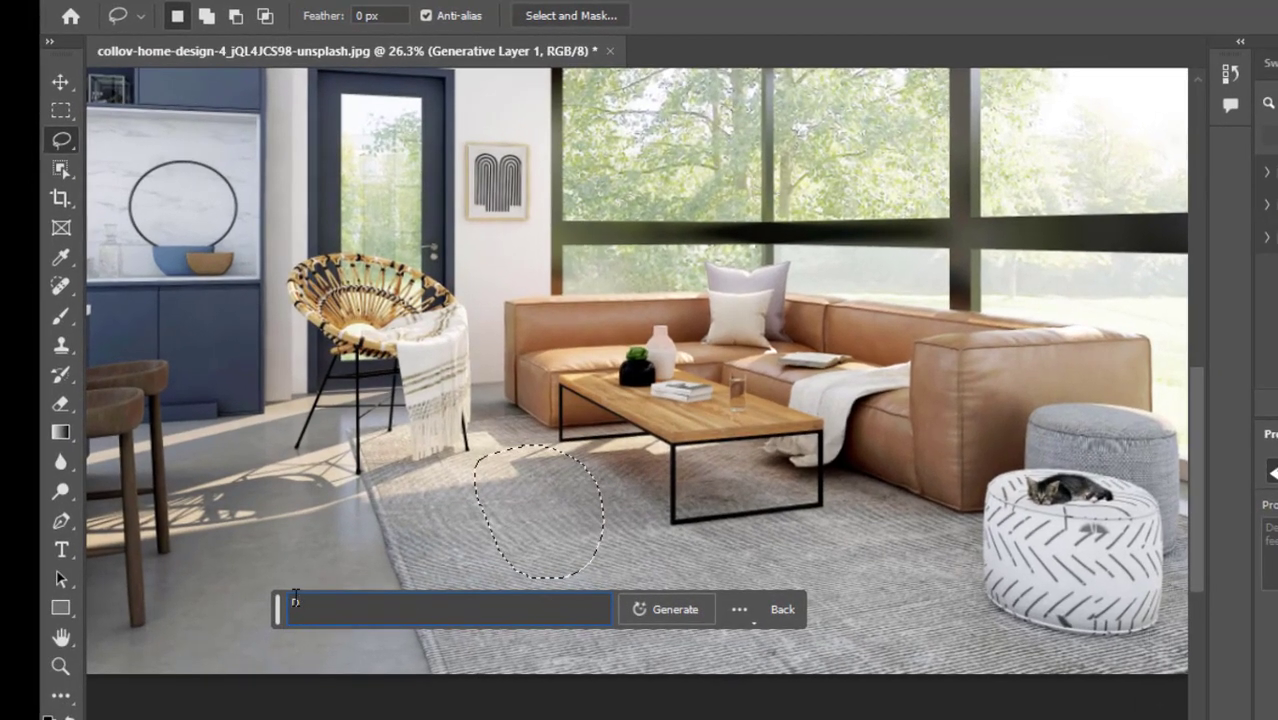
{"action": "type", "text": "g"}
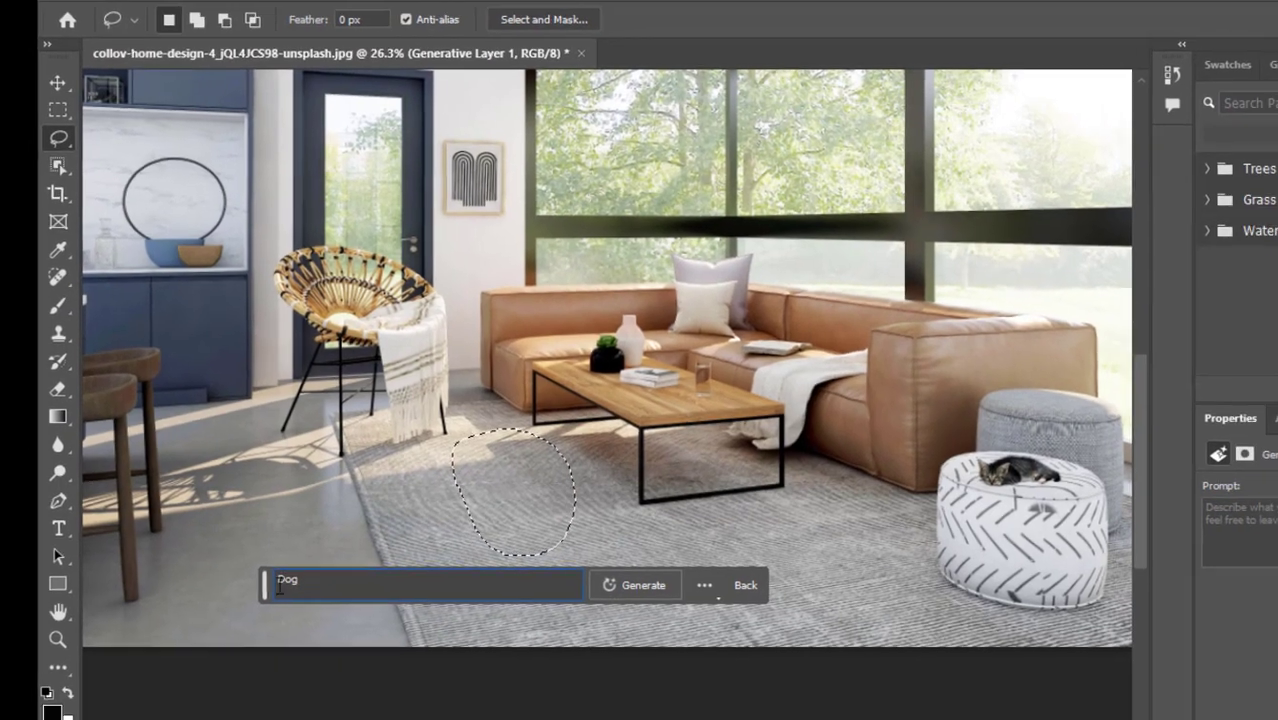
{"action": "left_click_drag", "start_coordinate": [323, 609], "coordinate": [252, 610]}
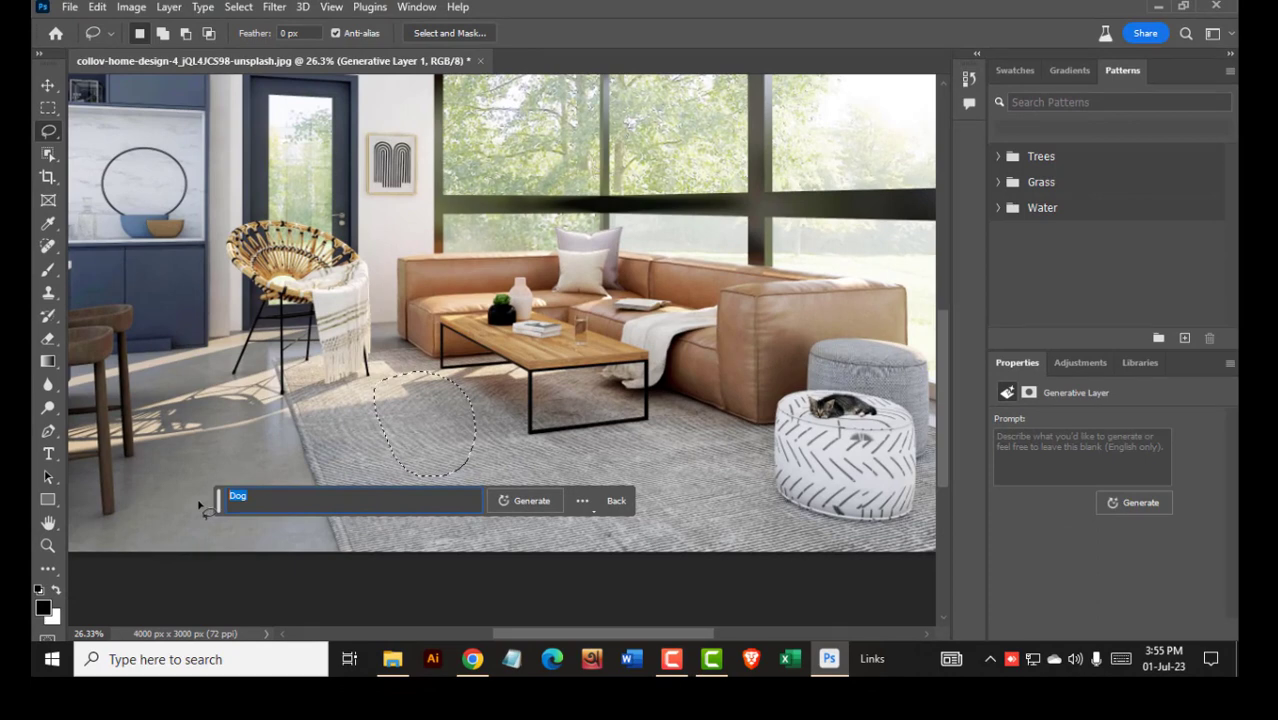
{"action": "left_click", "coordinate": [546, 501]}
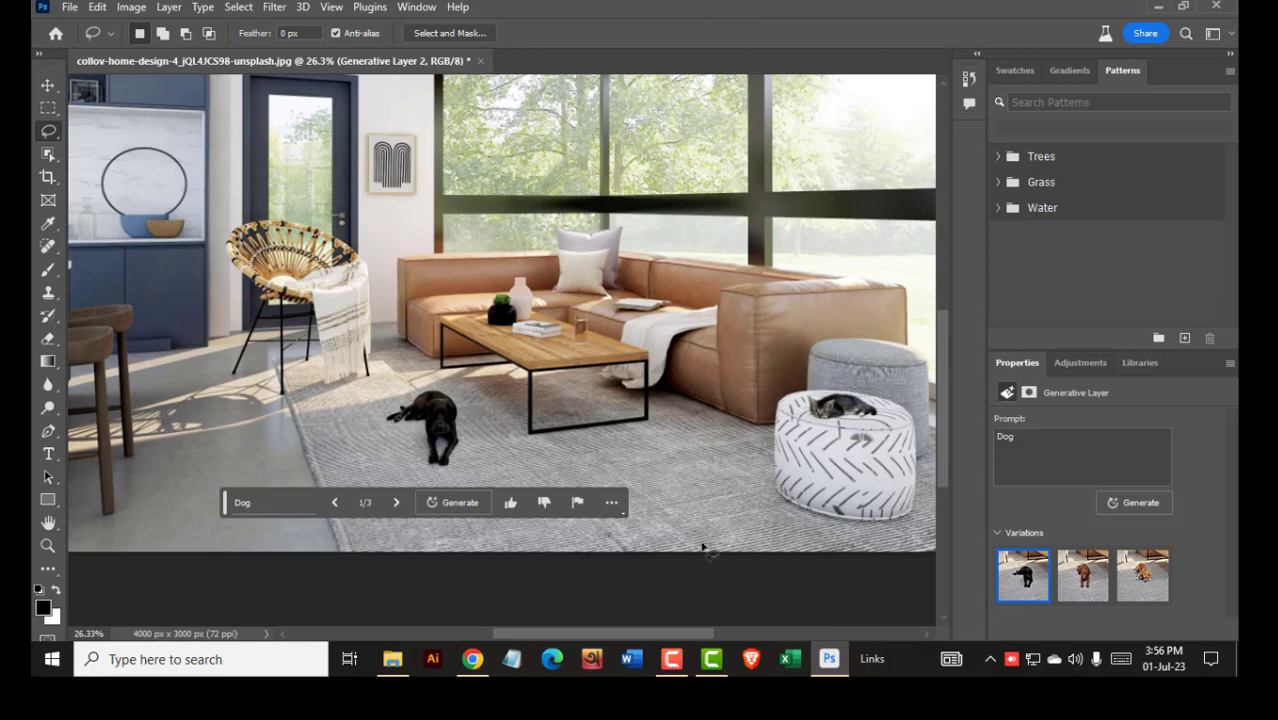
- Compare the dog variations on the rug and use the second one with the reddish-brown dog
{"action": "left_click", "coordinate": [1083, 577]}
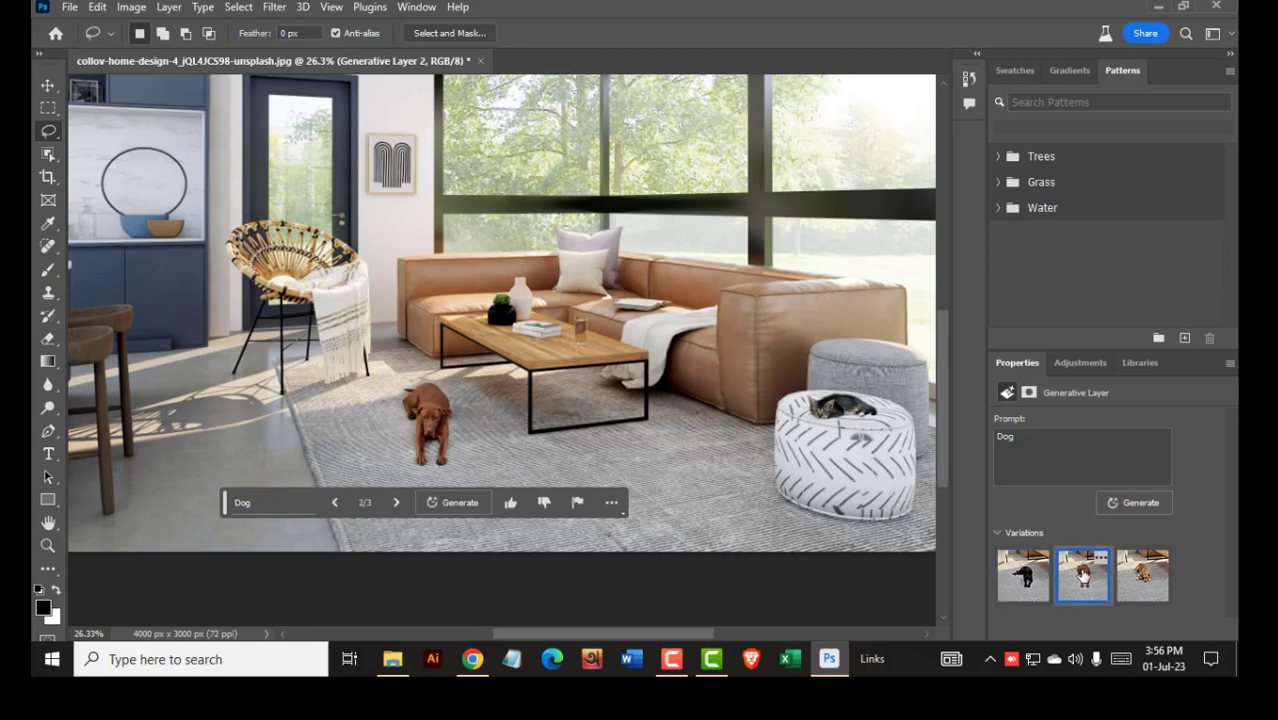
{"action": "left_click", "coordinate": [1159, 592]}
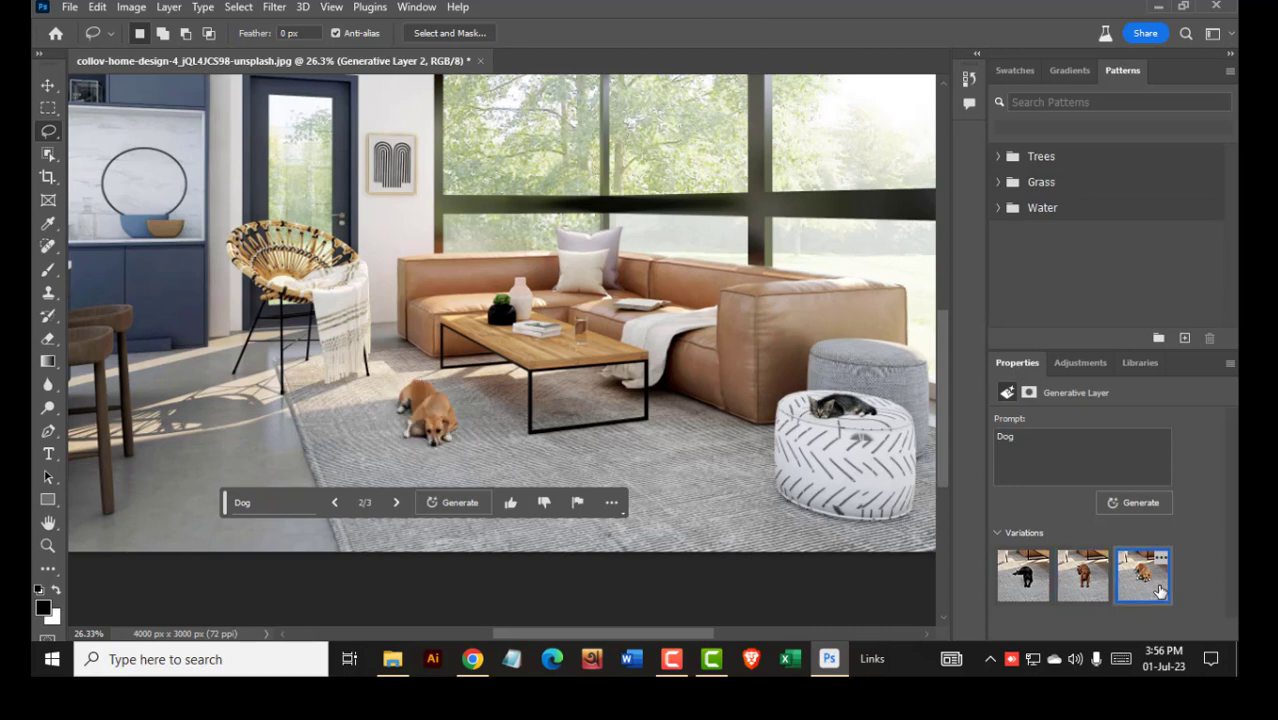
{"action": "left_click", "coordinate": [1093, 596]}
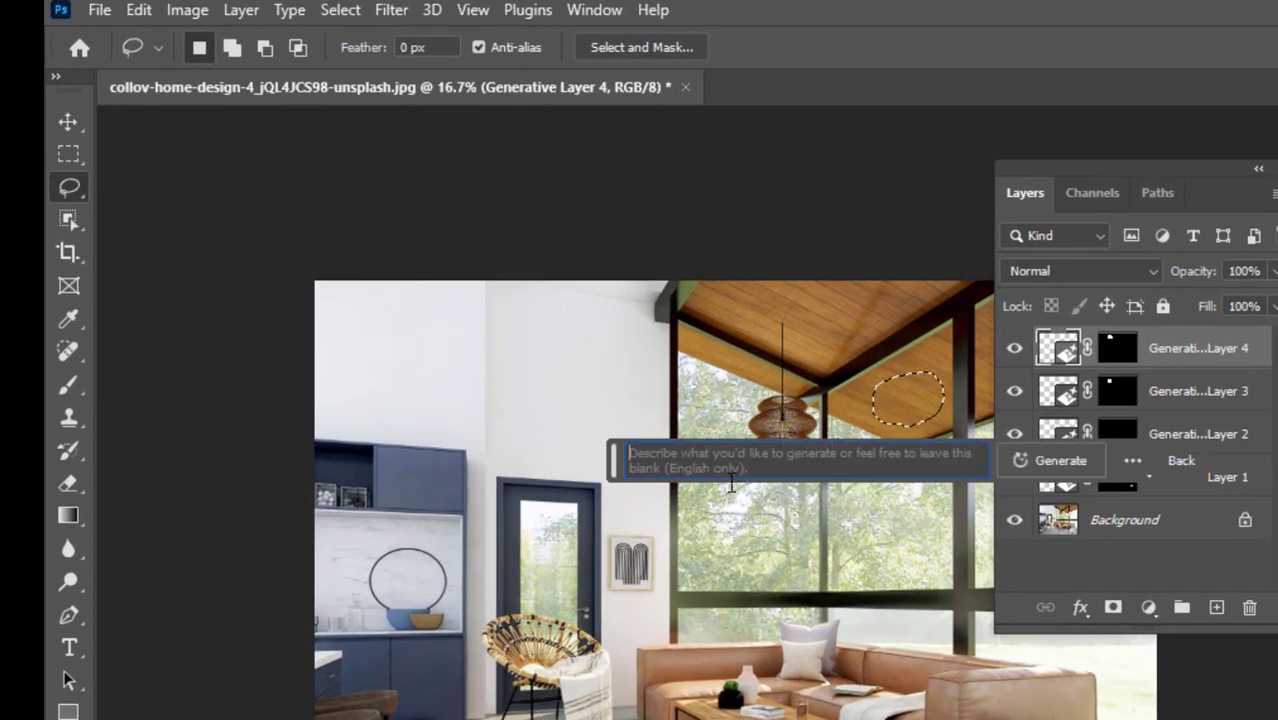
- Generate a fill in the selected wooden ceiling area from the prompt "Lamp" and use the first variation
{"action": "type", "text": "Lamp"}
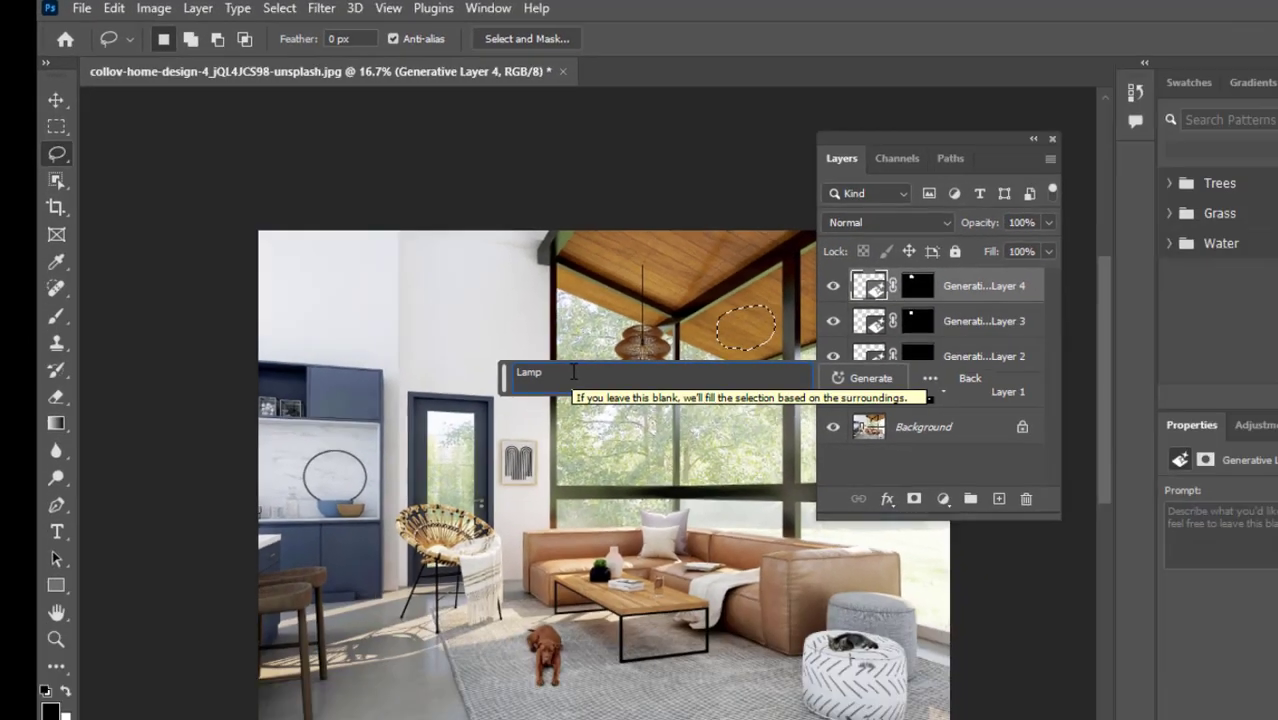
{"action": "key", "text": "Return"}
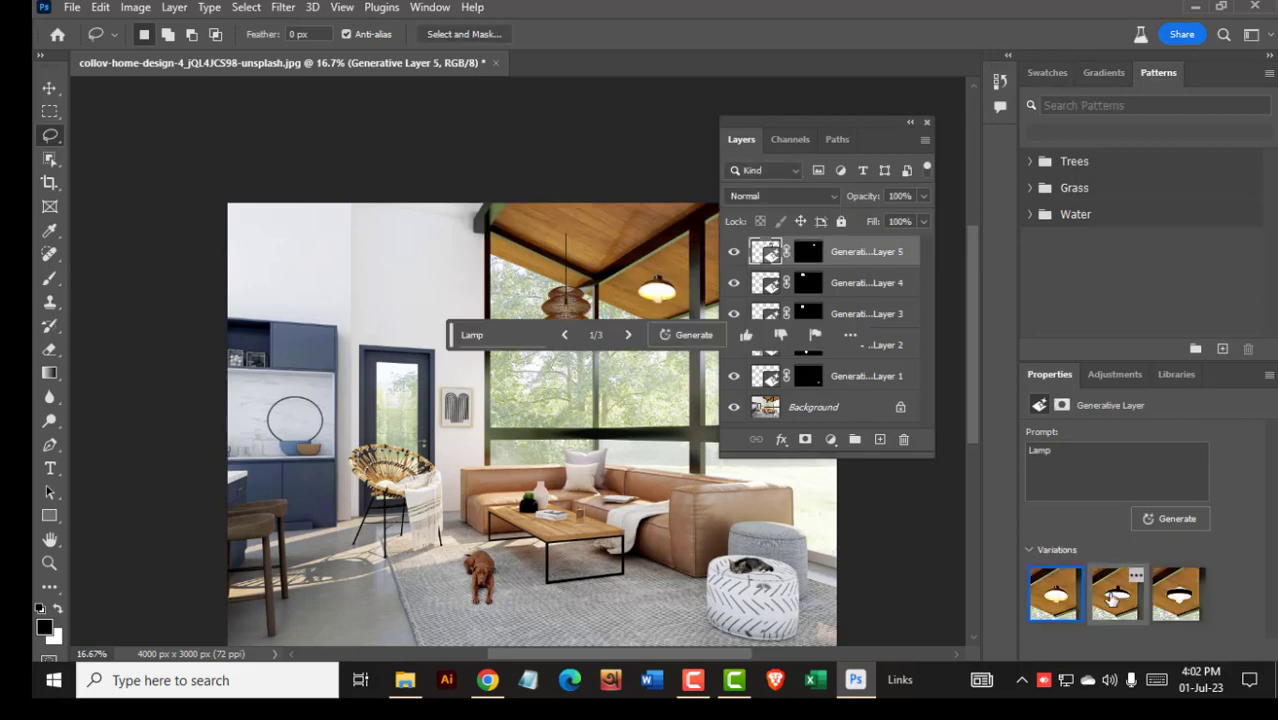
{"action": "left_click", "coordinate": [1113, 597]}
{"action": "left_click", "coordinate": [1055, 595]}
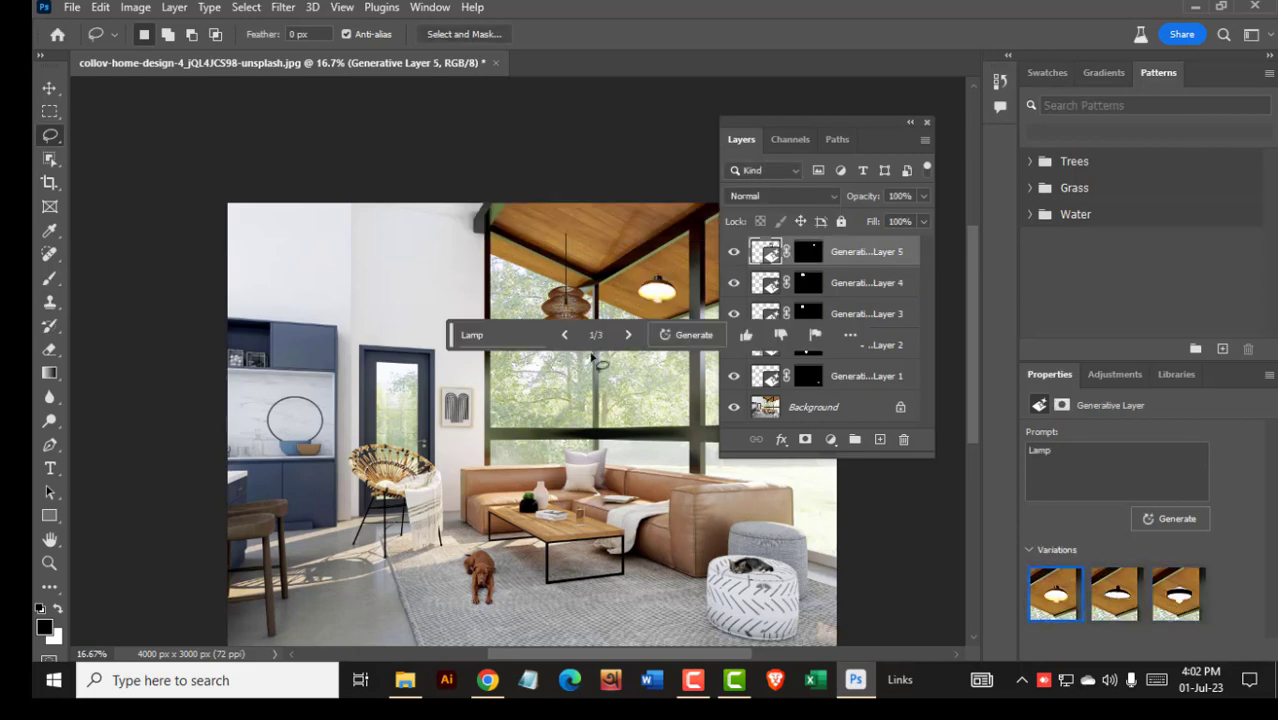
- Lasso around the rattan chair with its white throw and generate a fill from the prompt "Remove this"
{"action": "left_click_drag", "start_coordinate": [452, 336], "coordinate": [264, 602]}
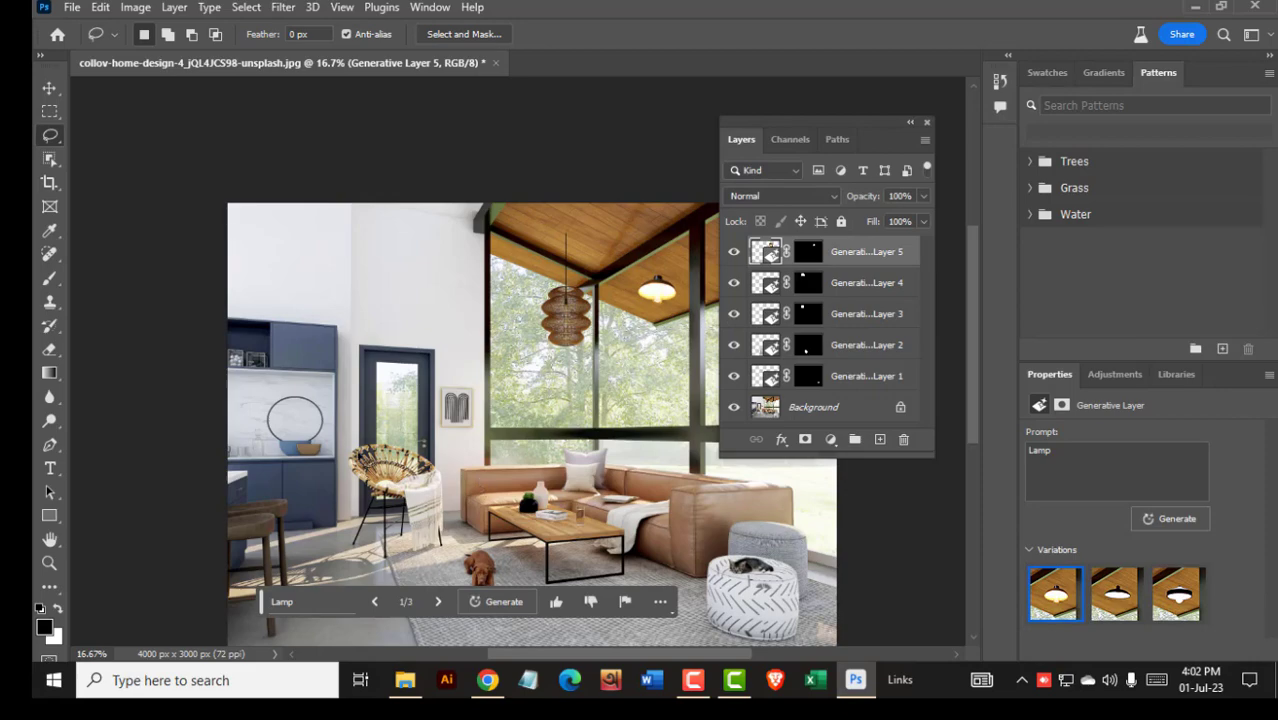
{"action": "left_click", "coordinate": [351, 463], "text": "ctrl"}
{"action": "left_click_drag", "start_coordinate": [442, 525], "coordinate": [465, 442]}
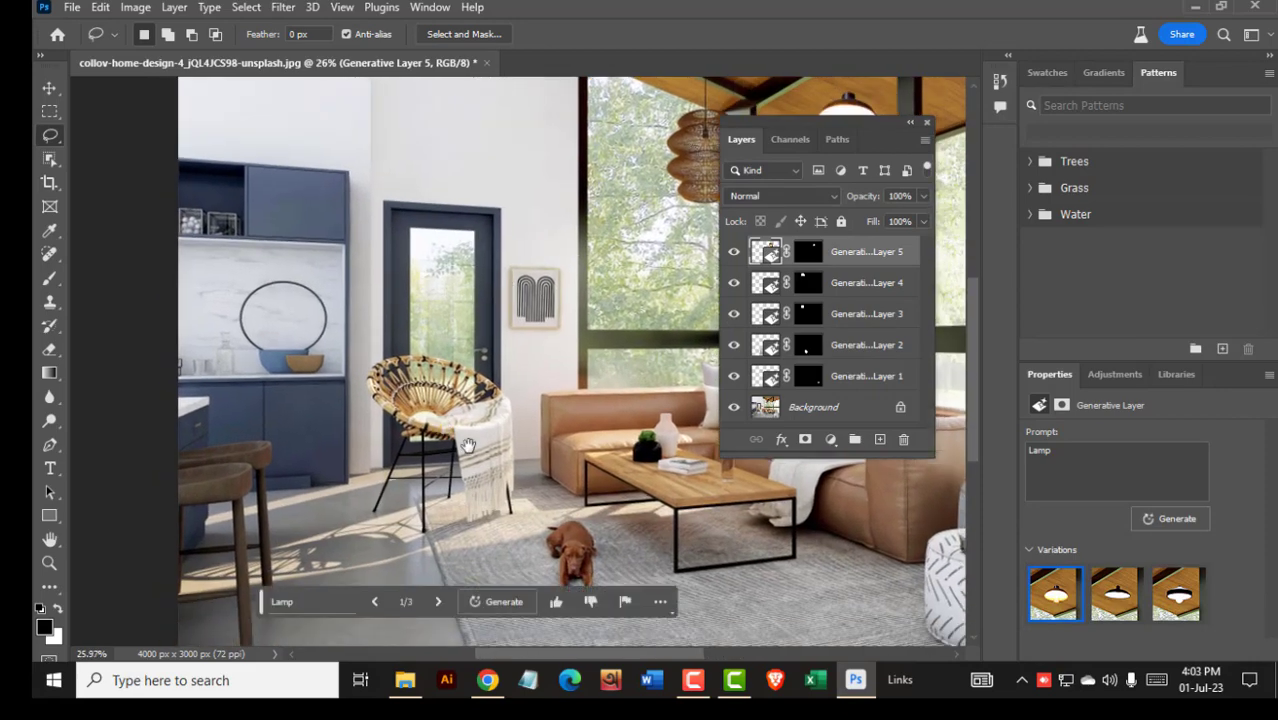
{"action": "left_click", "coordinate": [467, 420], "text": "ctrl"}
{"action": "mouse_move", "coordinate": [410, 548]}
{"action": "left_mouse_down"}
{"action": "mouse_move", "coordinate": [370, 528]}
{"action": "mouse_move", "coordinate": [341, 536]}
{"action": "mouse_move", "coordinate": [374, 445]}
{"action": "mouse_move", "coordinate": [335, 352]}
{"action": "mouse_move", "coordinate": [425, 320]}
{"action": "mouse_move", "coordinate": [511, 357]}
{"action": "mouse_move", "coordinate": [549, 436]}
{"action": "mouse_move", "coordinate": [535, 543]}
{"action": "mouse_move", "coordinate": [432, 572]}
{"action": "left_mouse_up"}
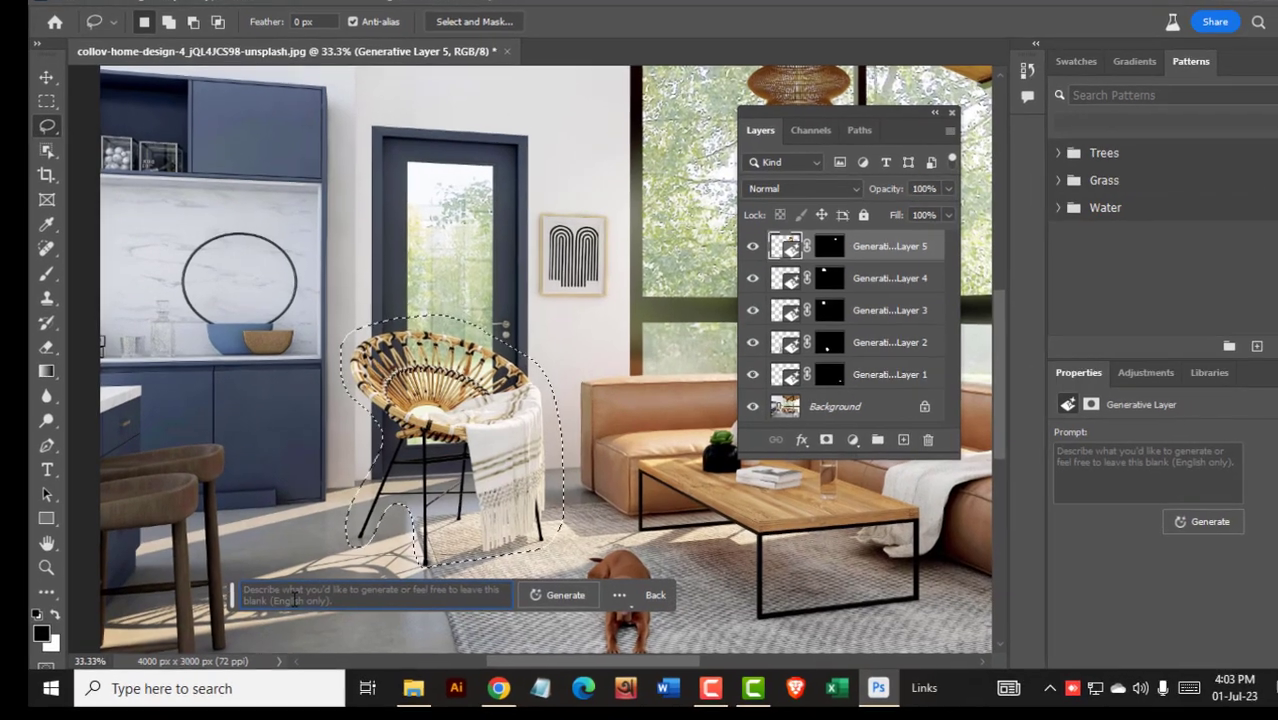
{"action": "type", "text": "Remove this"}
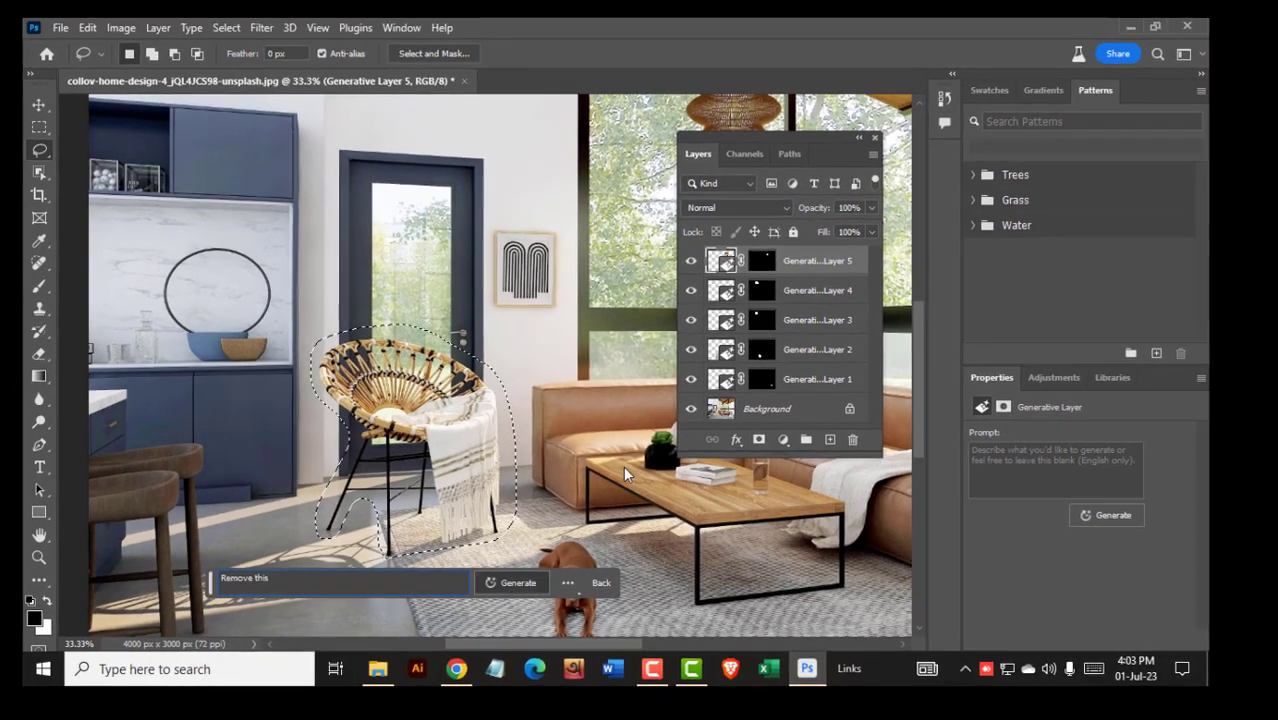
{"action": "key", "text": "Return"}
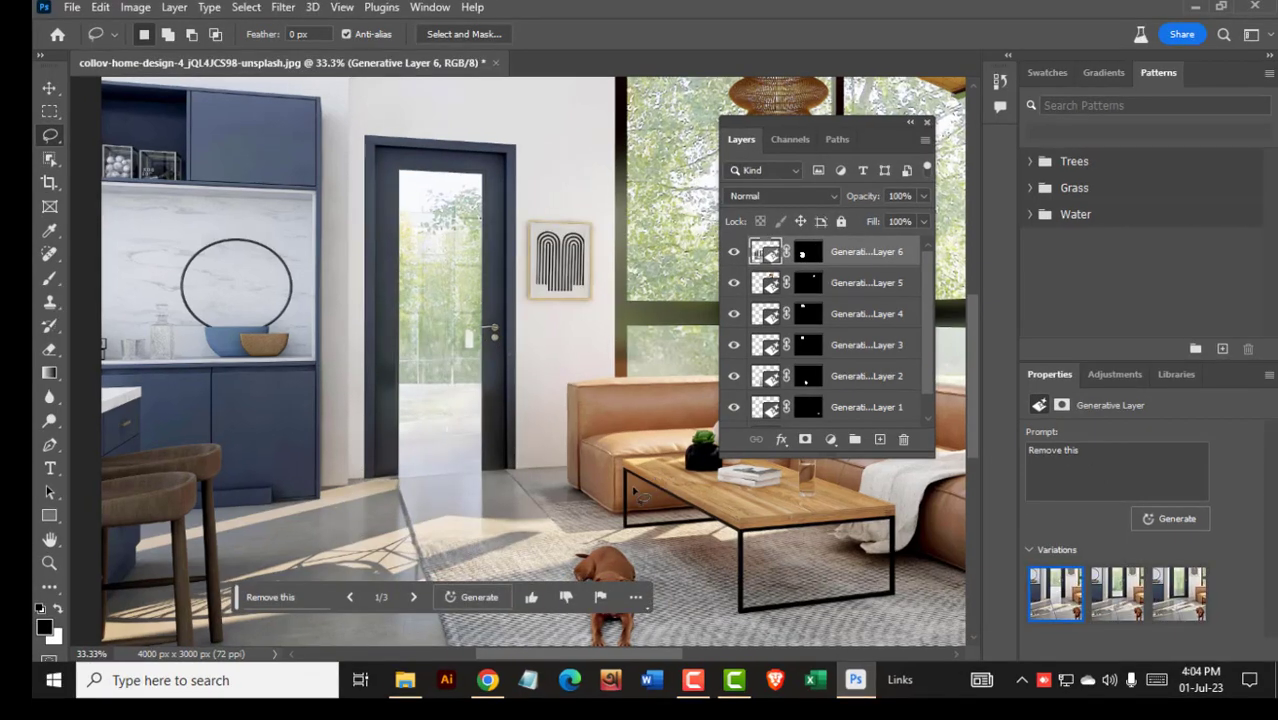
{"action": "scroll", "coordinate": [552, 503], "scroll_direction": "down", "scroll_amount": 5}
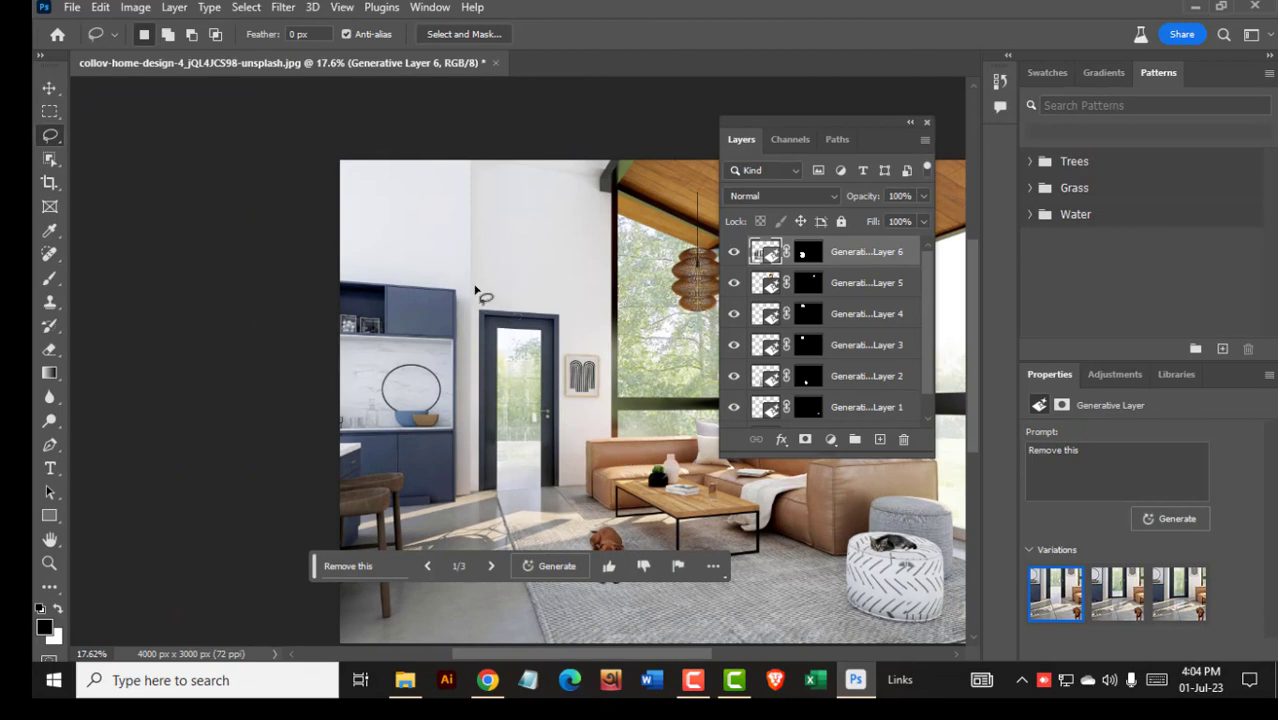
{"action": "scroll", "coordinate": [447, 265], "scroll_direction": "up", "scroll_amount": 3}
{"action": "left_click", "coordinate": [465, 626]}
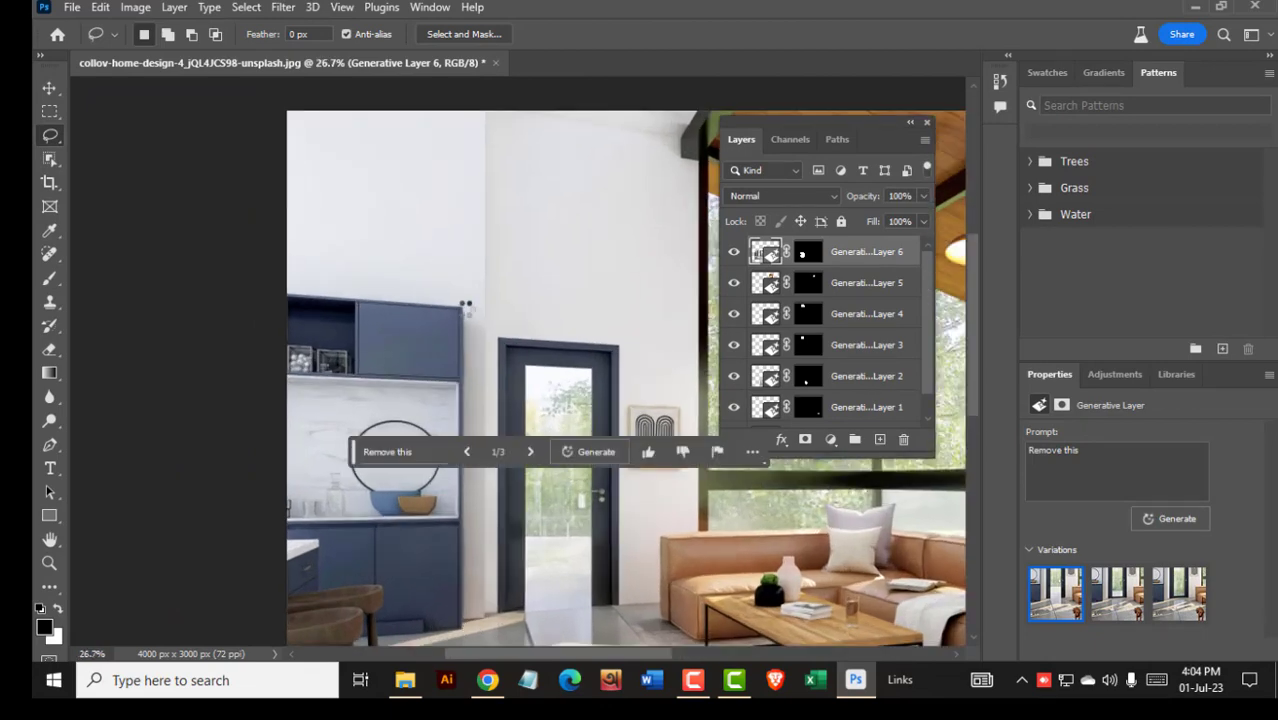
{"action": "left_click_drag", "start_coordinate": [463, 619], "coordinate": [466, 624]}
{"action": "left_click_drag", "start_coordinate": [470, 338], "coordinate": [482, 360]}
{"action": "left_click", "coordinate": [135, 241]}
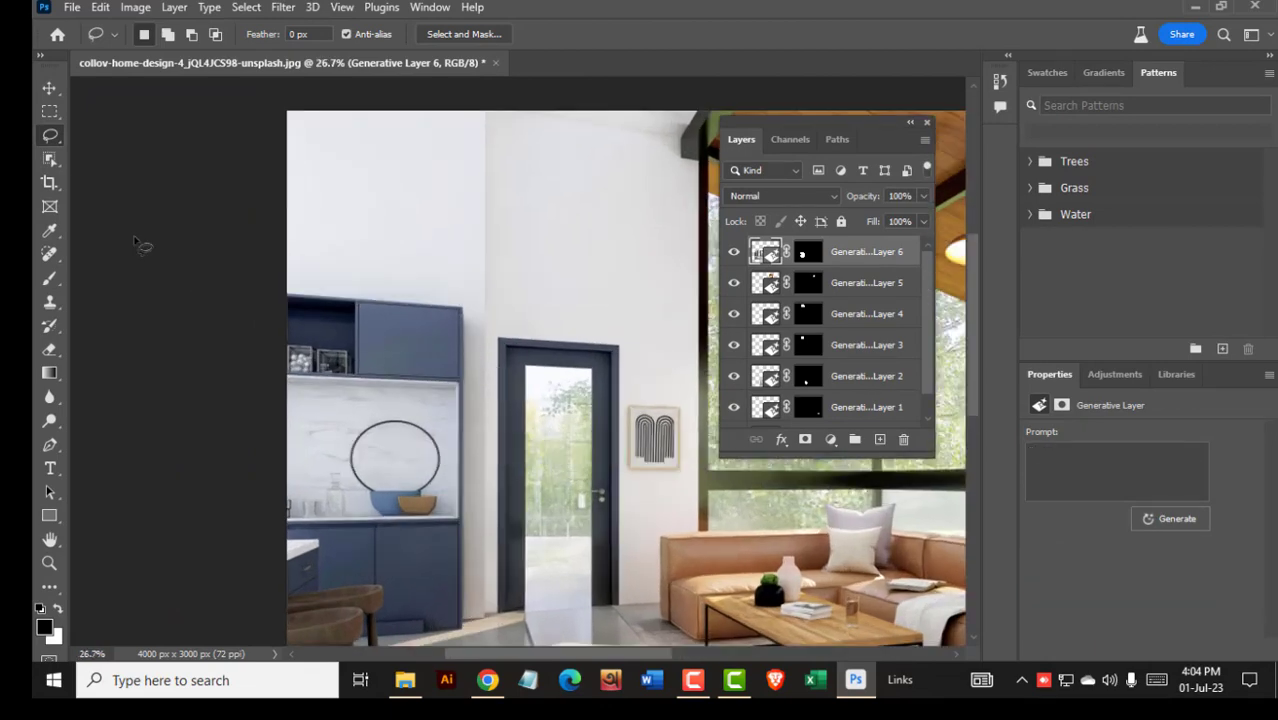
- Outline the white wall with the Polygonal Lasso, following the ceiling, window, sofa and floor edges and leaving out the door and blue cabinets
{"action": "right_click", "coordinate": [50, 137]}
{"action": "left_click", "coordinate": [130, 152]}
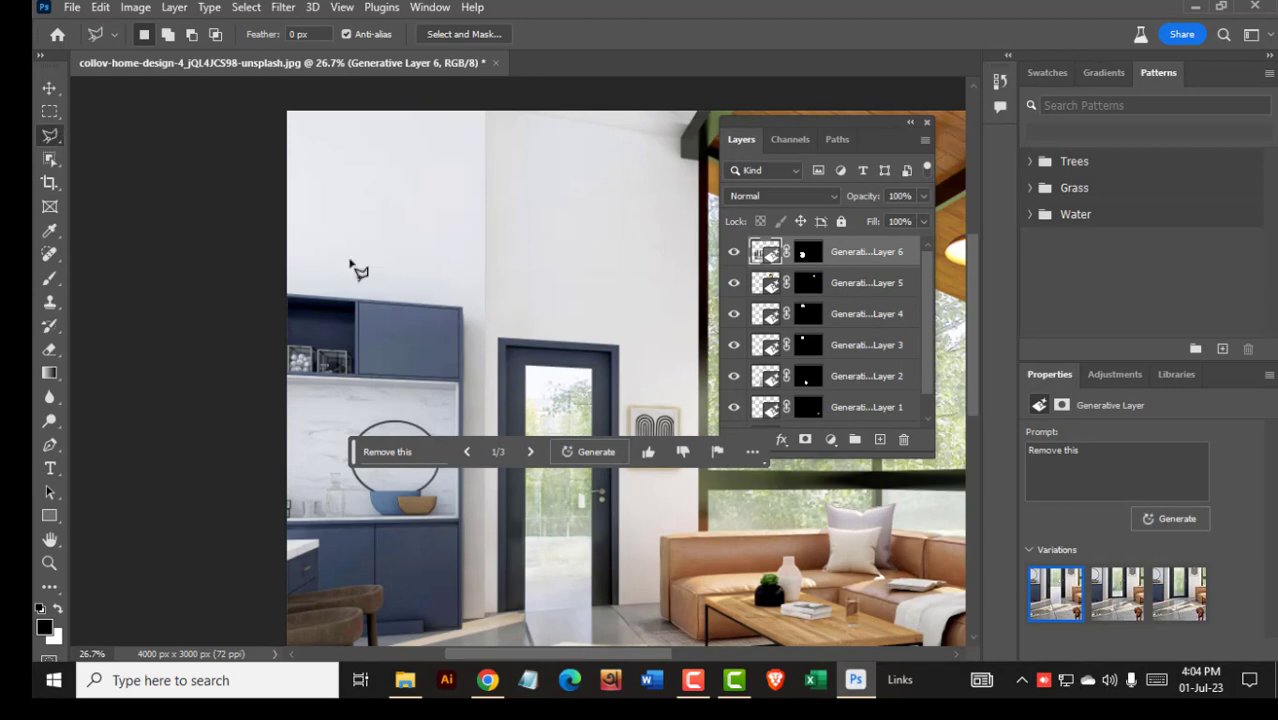
{"action": "left_click", "coordinate": [462, 630]}
{"action": "left_click", "coordinate": [289, 112]}
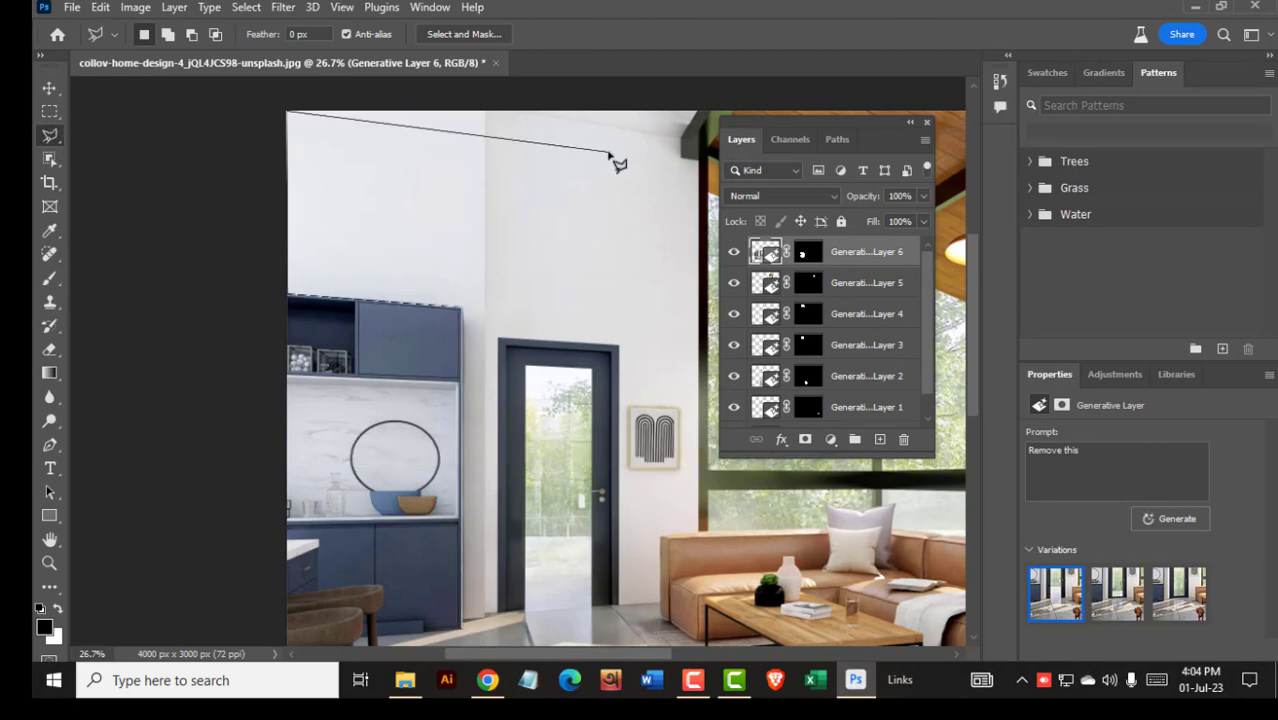
{"action": "left_click_drag", "start_coordinate": [645, 148], "coordinate": [538, 241]}
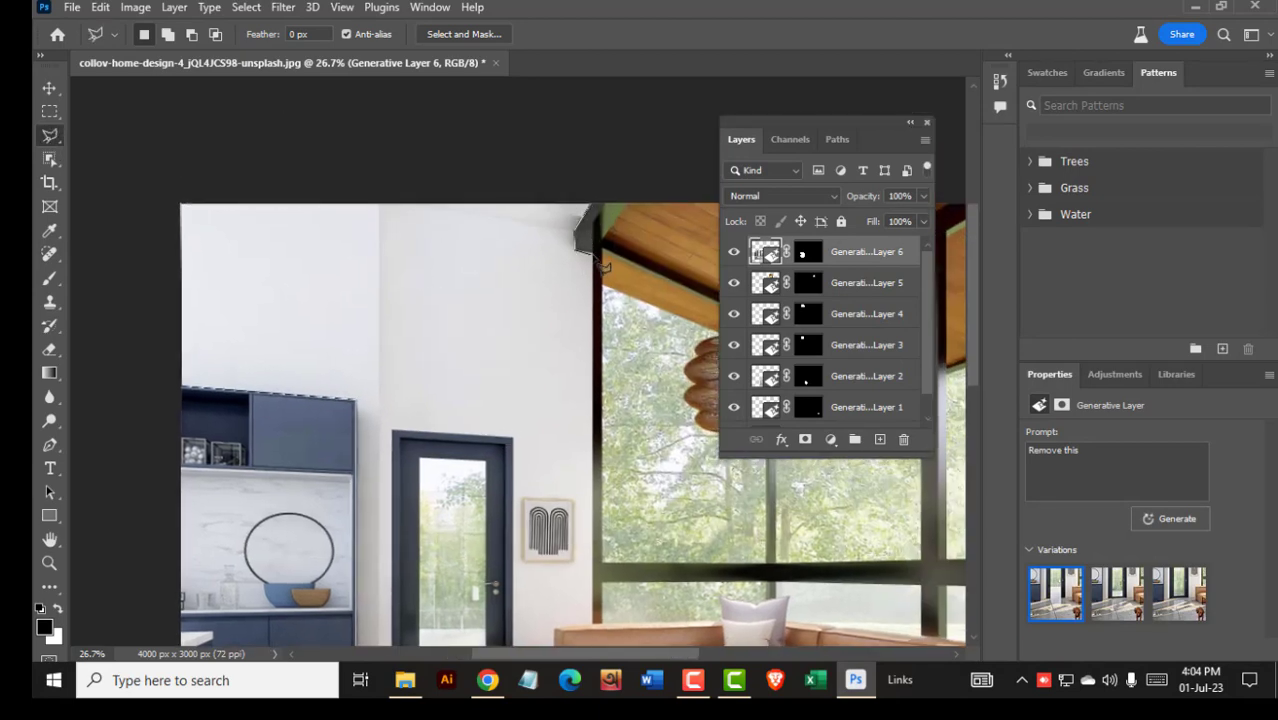
{"action": "left_click", "coordinate": [597, 256]}
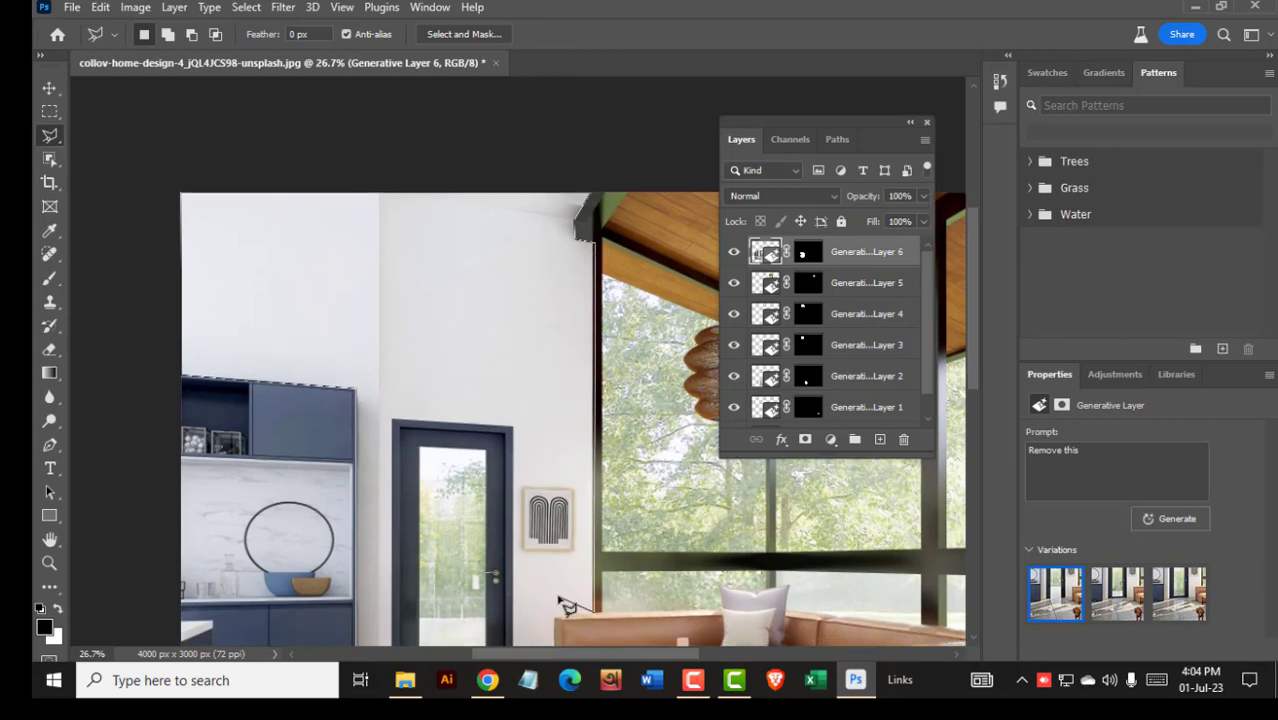
{"action": "left_click_drag", "start_coordinate": [562, 603], "coordinate": [572, 462]}
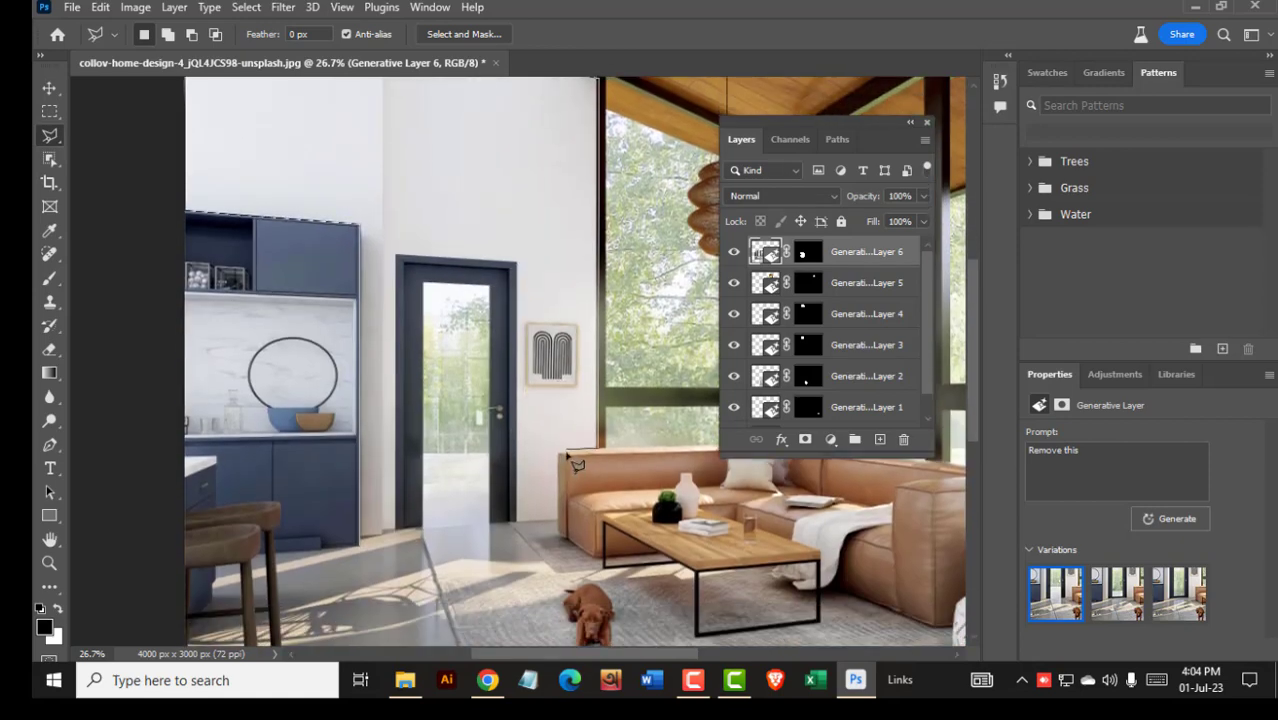
{"action": "left_click", "coordinate": [517, 522]}
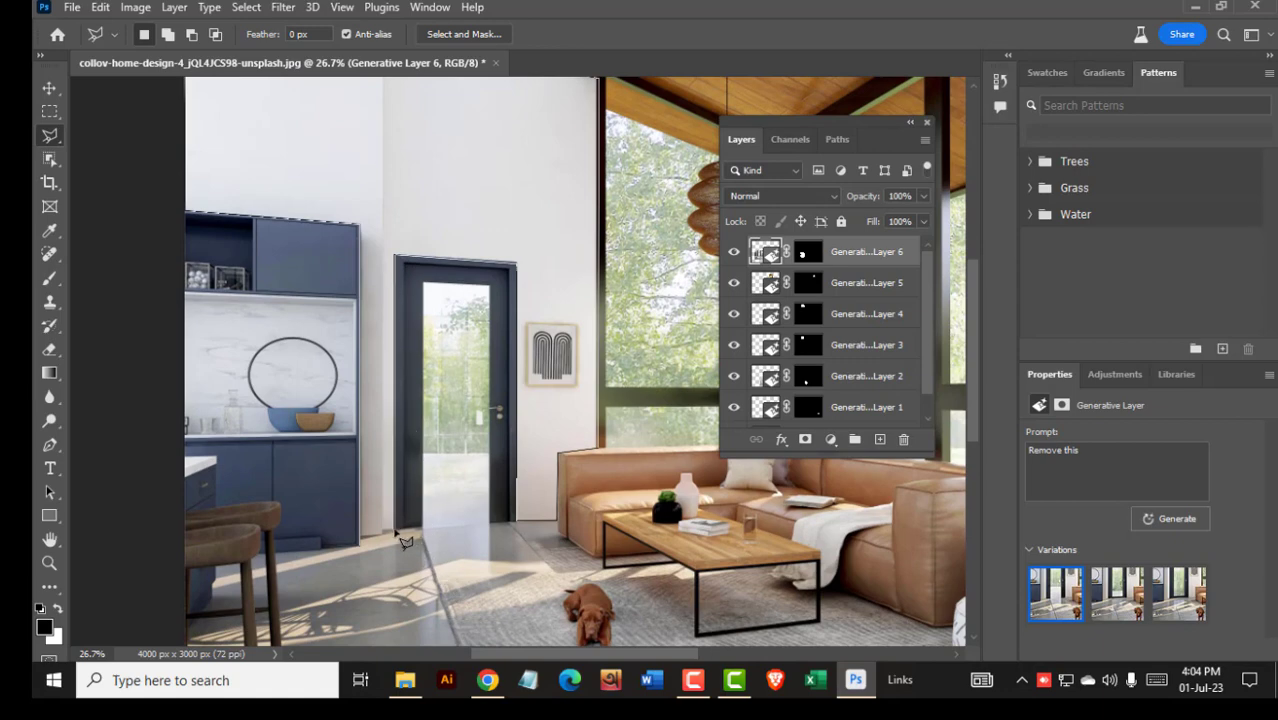
{"action": "double_click", "coordinate": [362, 548]}
{"action": "scroll", "coordinate": [350, 520], "scroll_direction": "down", "scroll_amount": 3}
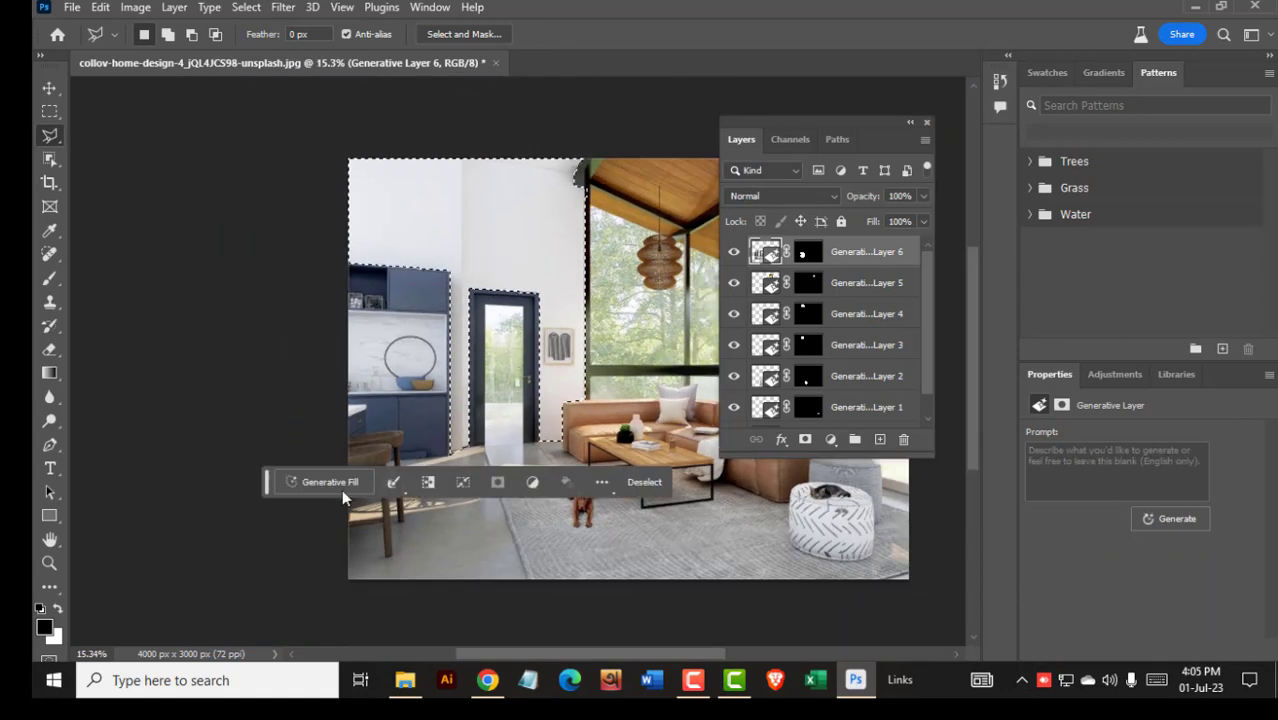
- Generate a fill for the selected wall from the prompt "marble tiles", compare the variations and use the third one
{"action": "left_click", "coordinate": [341, 489]}
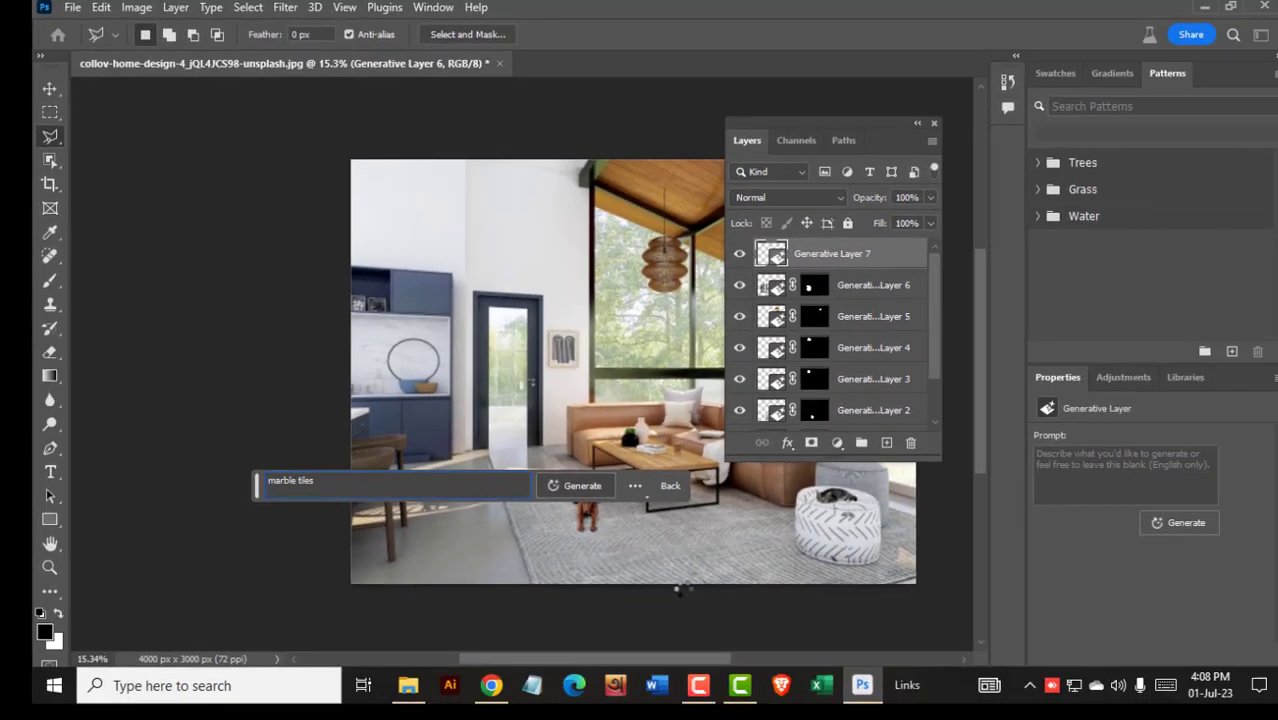
{"action": "key", "text": "ctrl+d"}
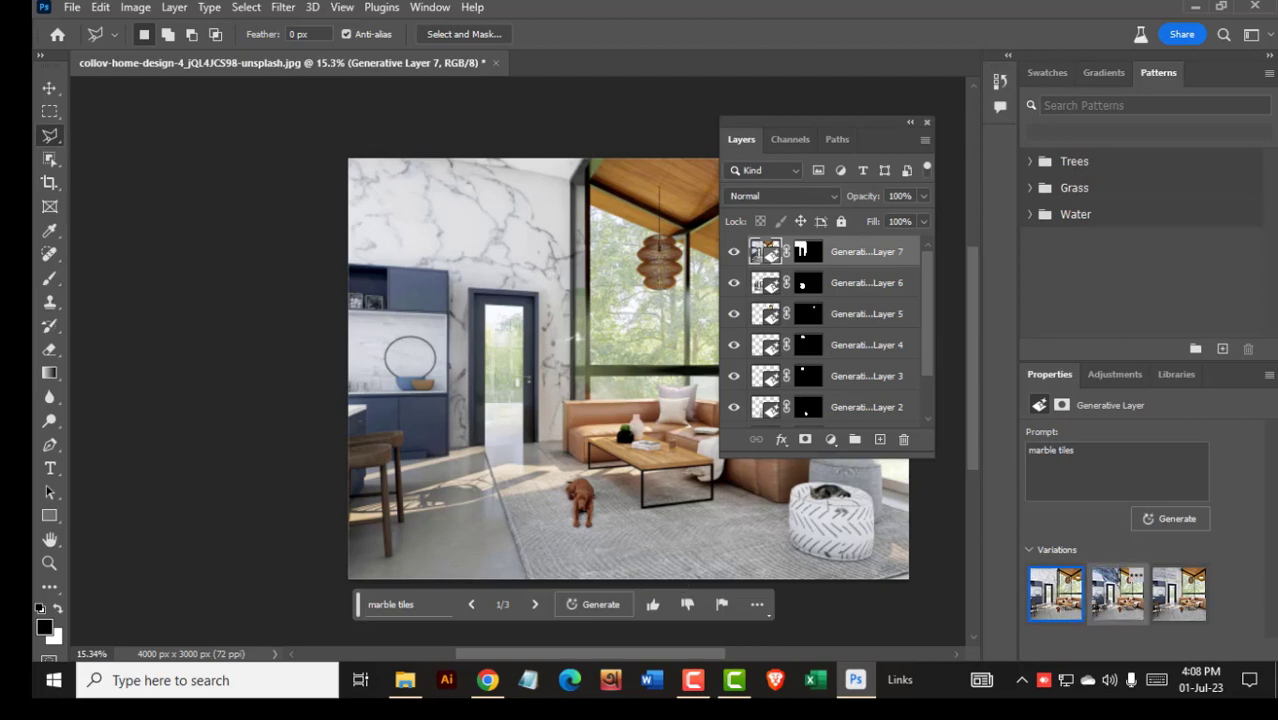
{"action": "left_click", "coordinate": [1117, 594]}
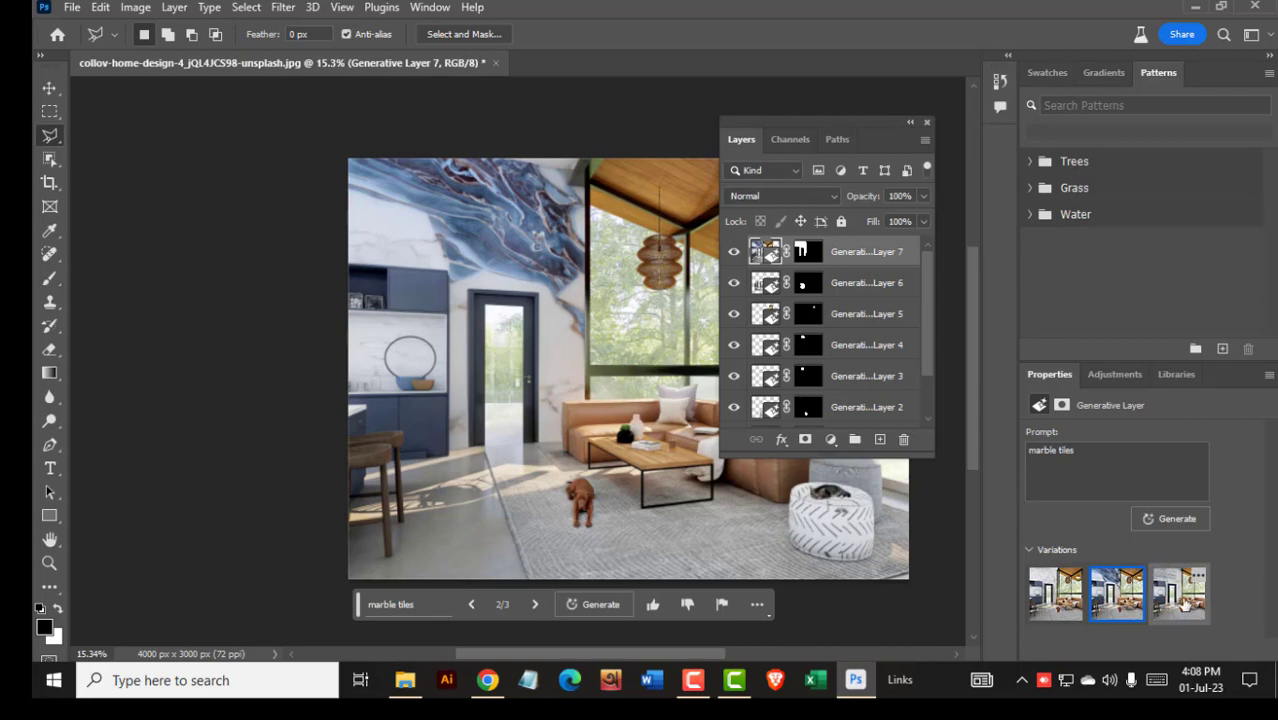
{"action": "left_click", "coordinate": [1184, 604]}
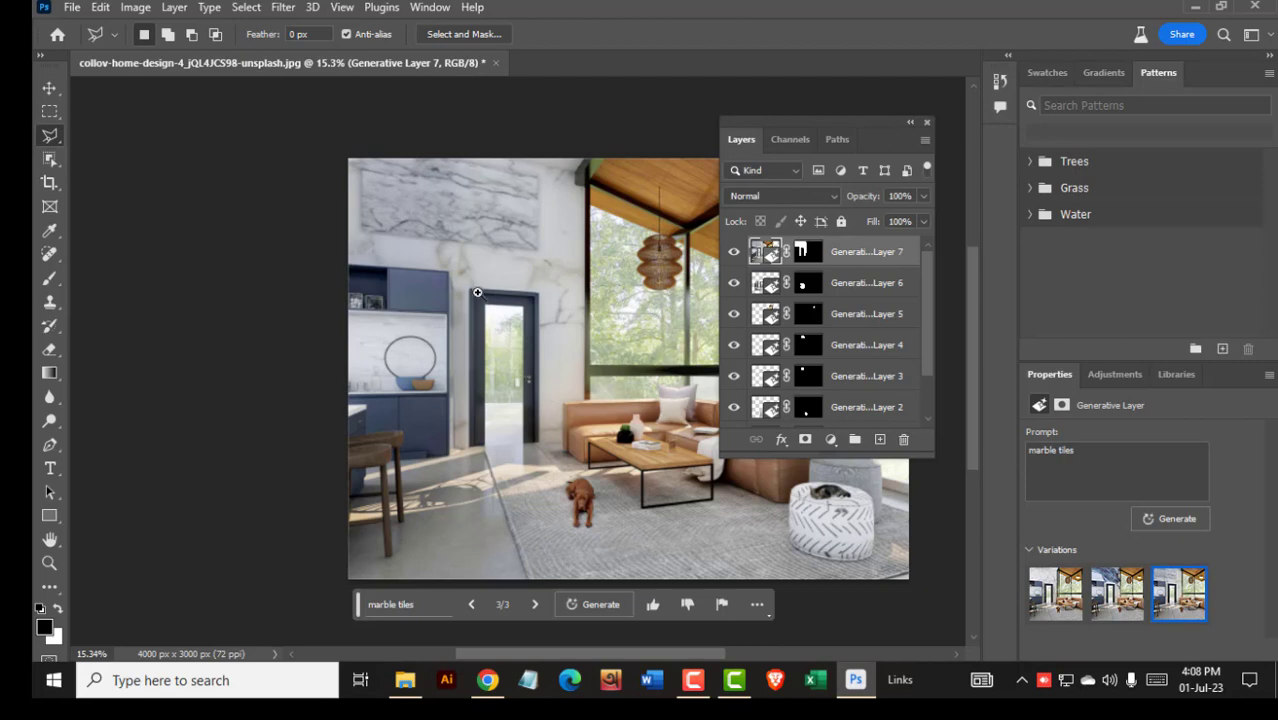
- Outline the dark blue door and its frame closely with the Polygonal Lasso
{"action": "left_click", "coordinate": [563, 382], "text": "ctrl"}
{"action": "left_click_drag", "start_coordinate": [588, 397], "coordinate": [605, 399]}
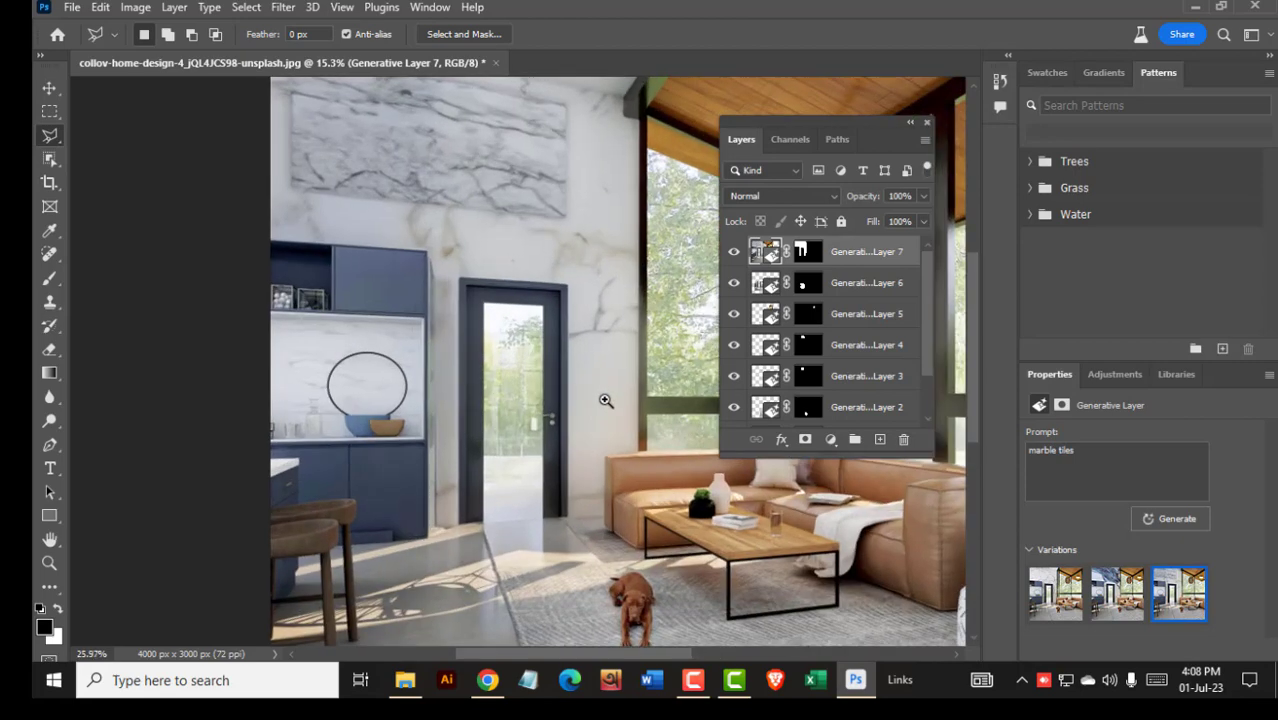
{"action": "mouse_move", "coordinate": [488, 411]}
{"action": "left_mouse_down"}
{"action": "mouse_move", "coordinate": [531, 443]}
{"action": "mouse_move", "coordinate": [488, 293]}
{"action": "mouse_move", "coordinate": [500, 383]}
{"action": "mouse_move", "coordinate": [487, 391]}
{"action": "left_mouse_up"}
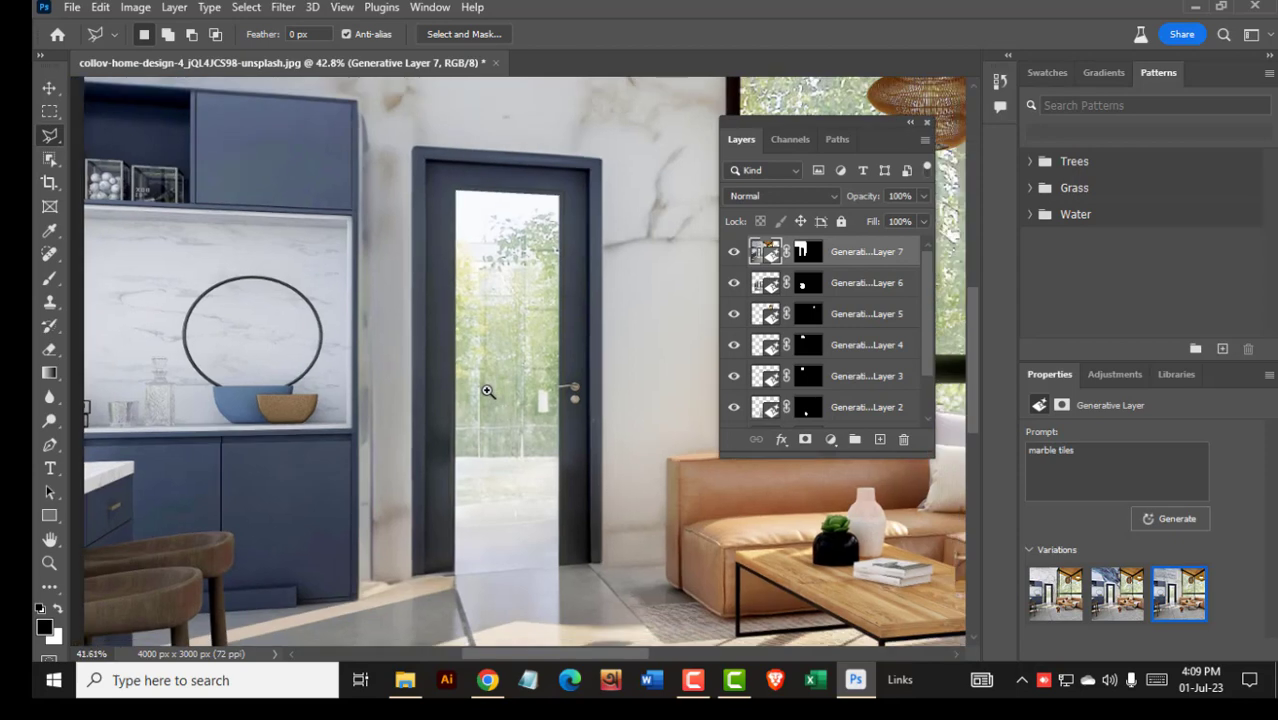
{"action": "left_click", "coordinate": [413, 580]}
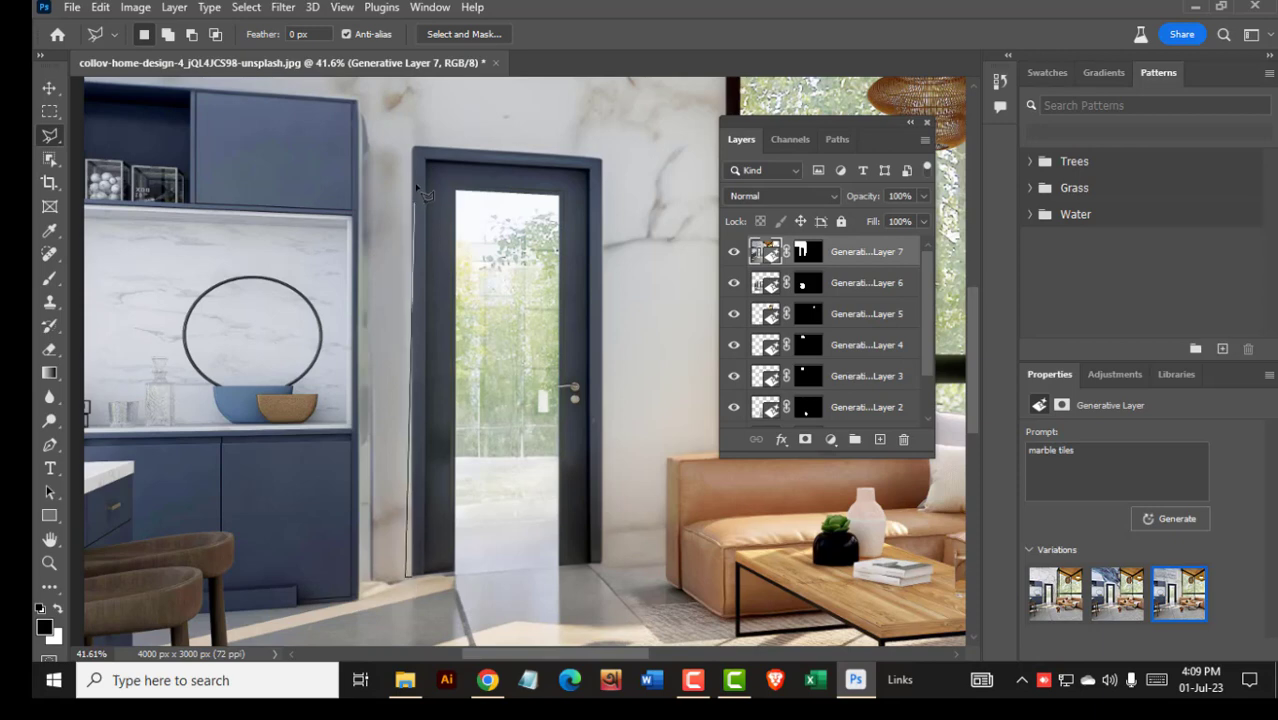
{"action": "left_click", "coordinate": [604, 152]}
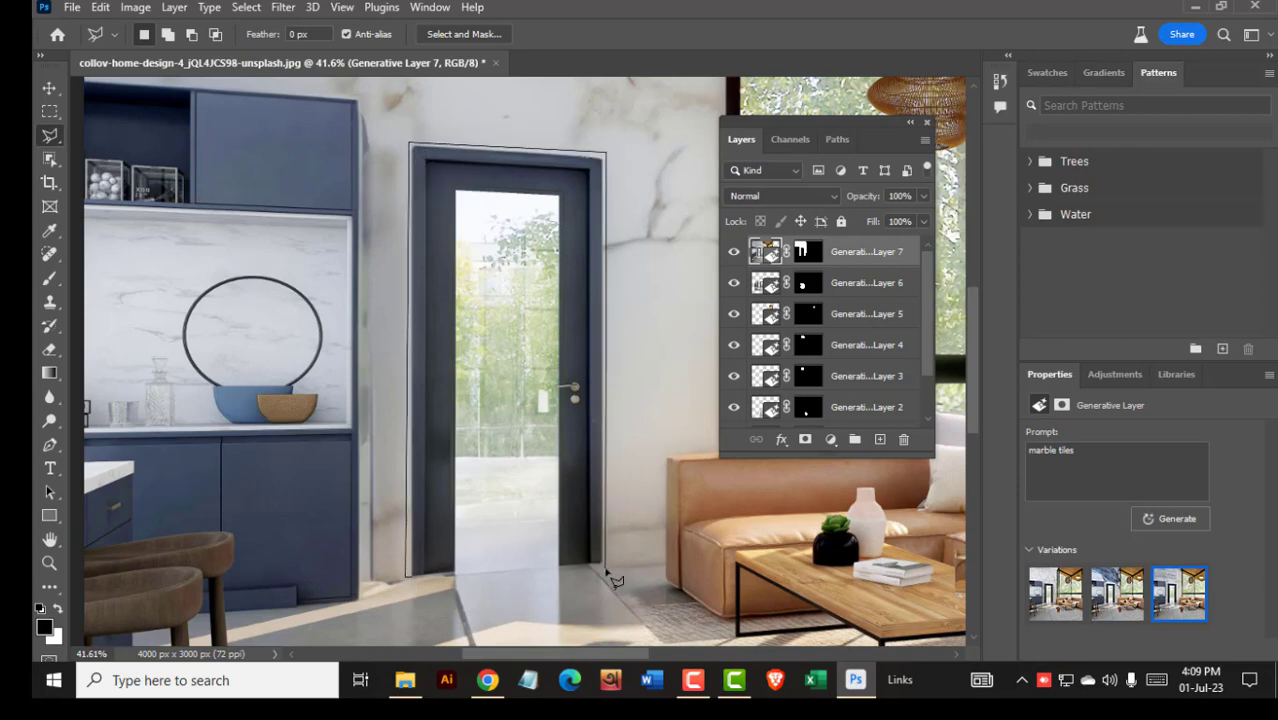
{"action": "left_click", "coordinate": [406, 580]}
- Generate a fill for the selected door from the prompt "Wood door", compare the variations and use the third one
{"action": "scroll", "coordinate": [578, 604], "scroll_direction": "down", "scroll_amount": 5}
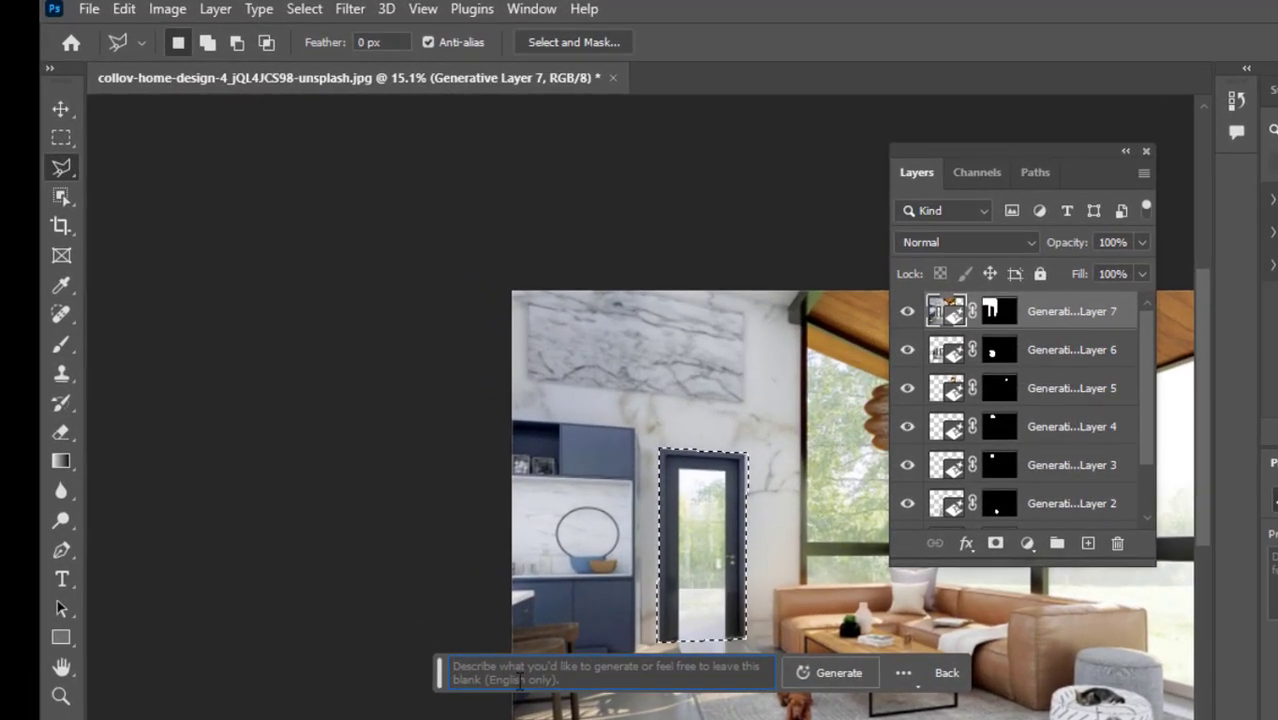
{"action": "type", "text": "Wood"}
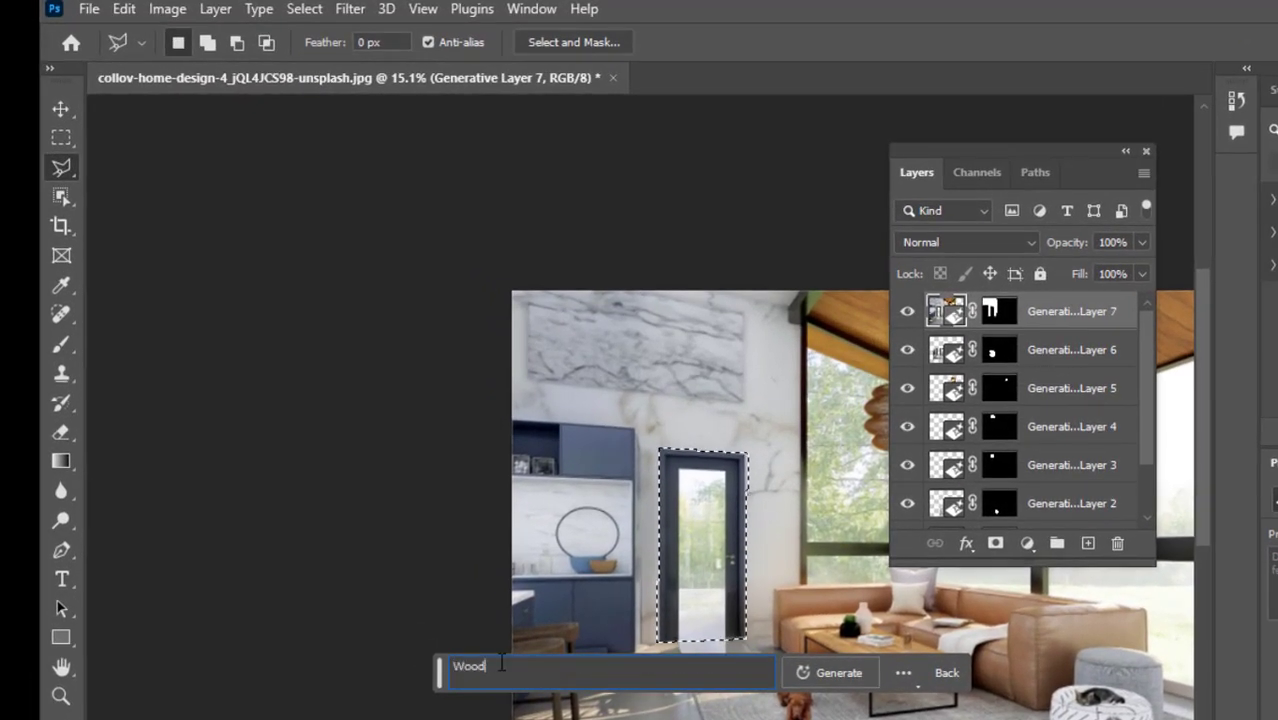
{"action": "type", "text": " door"}
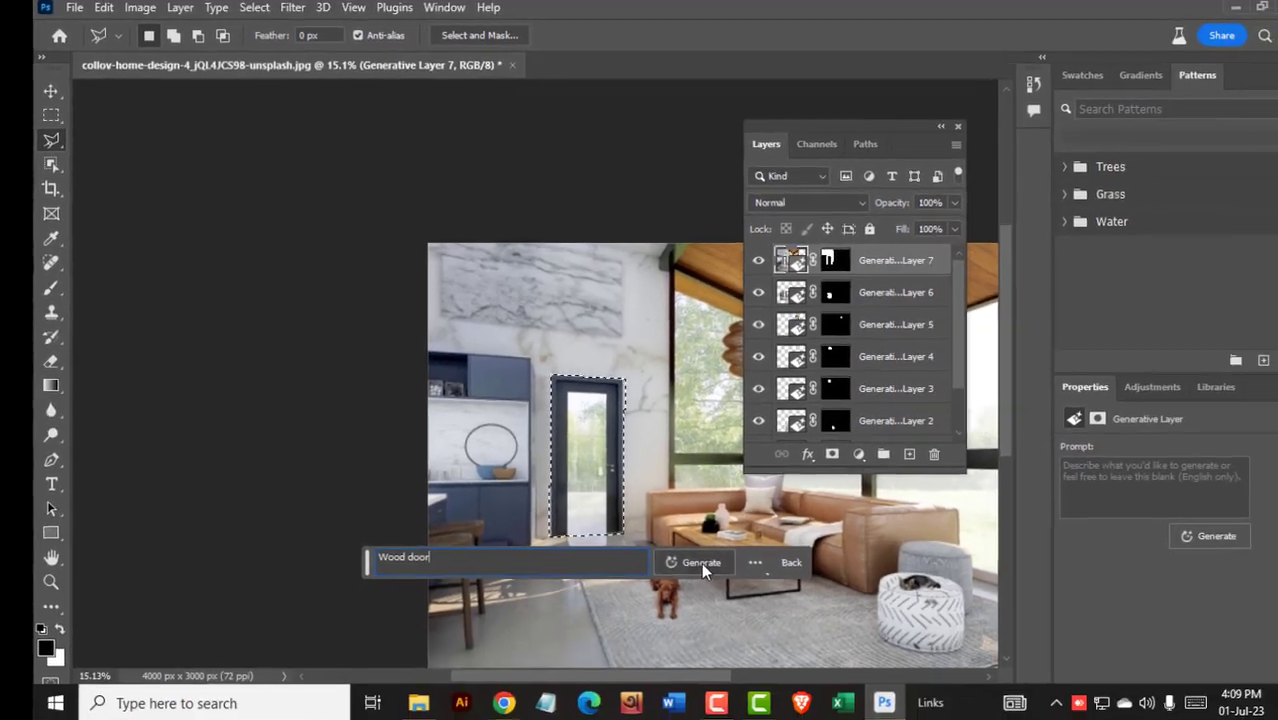
{"action": "left_click", "coordinate": [701, 563]}
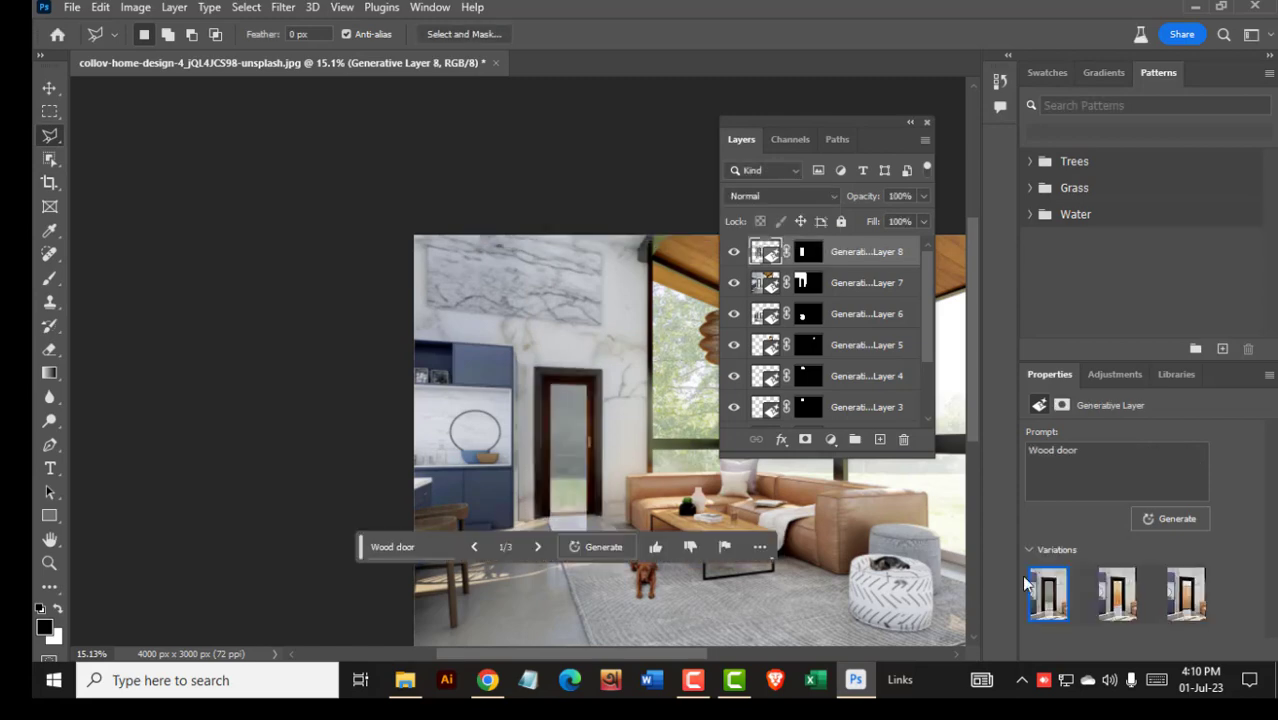
{"action": "left_click", "coordinate": [1117, 594]}
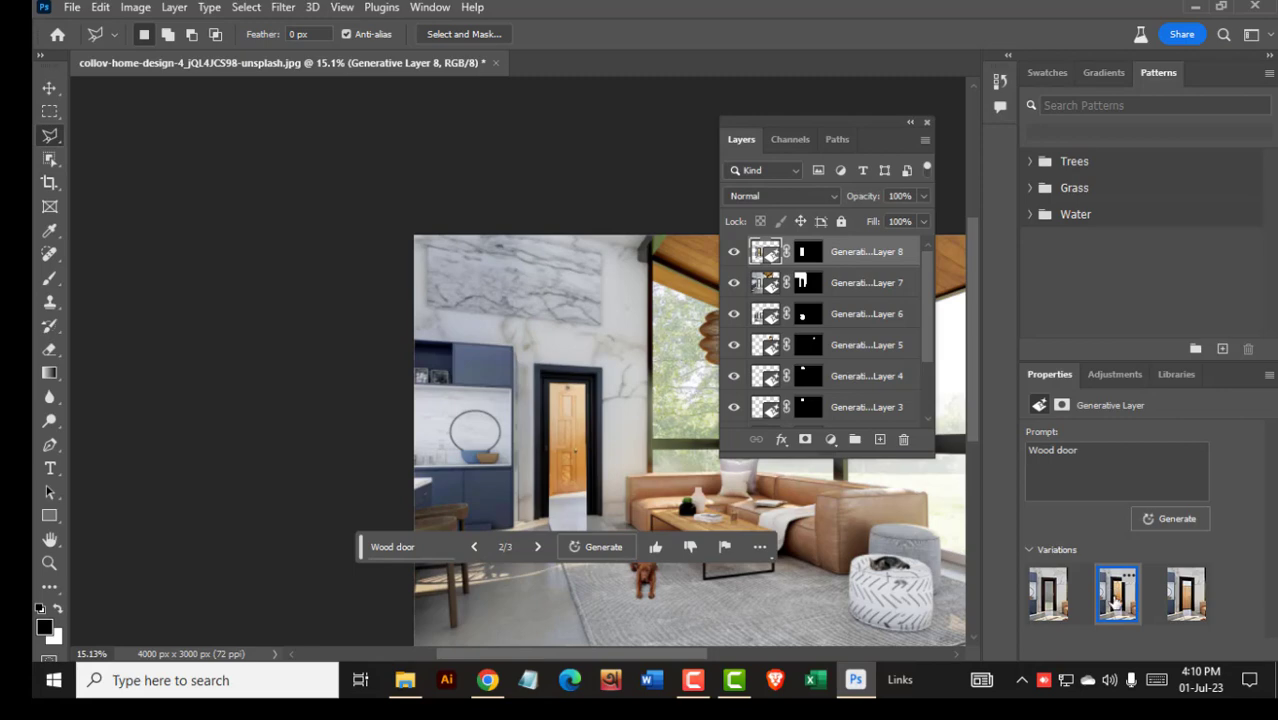
{"action": "left_click_drag", "start_coordinate": [358, 542], "coordinate": [354, 606]}
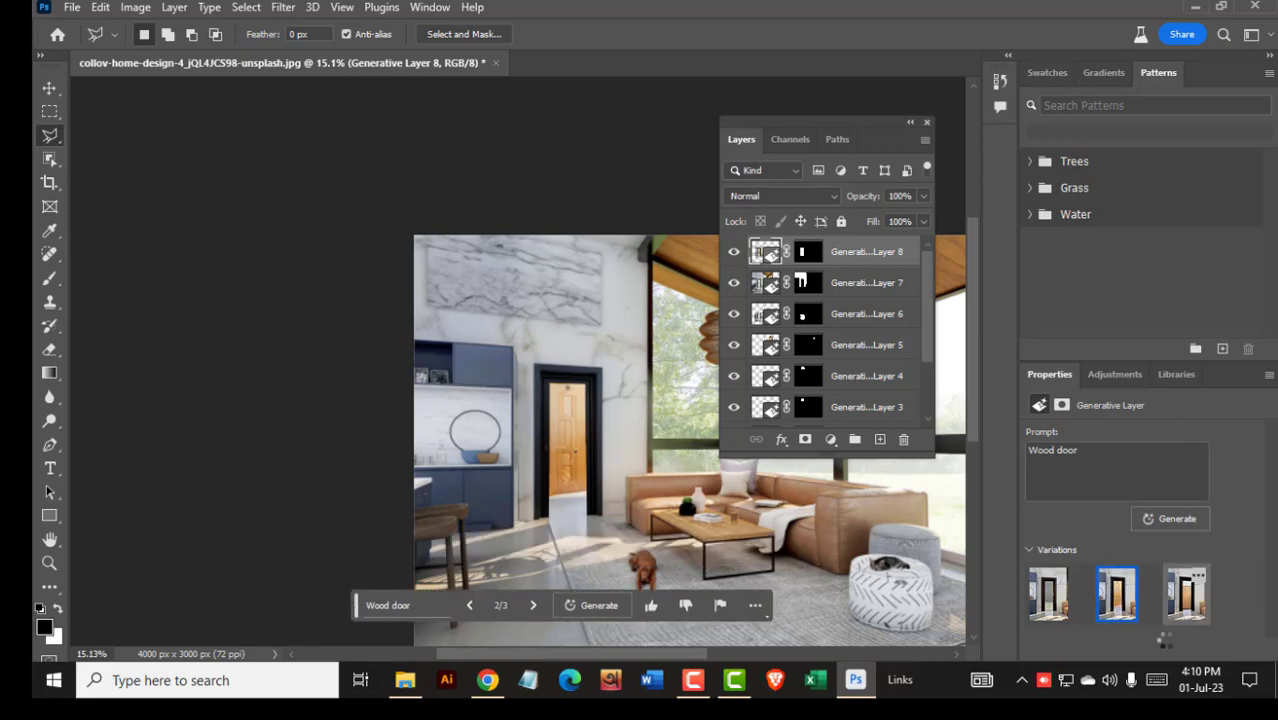
{"action": "left_click", "coordinate": [1186, 594]}
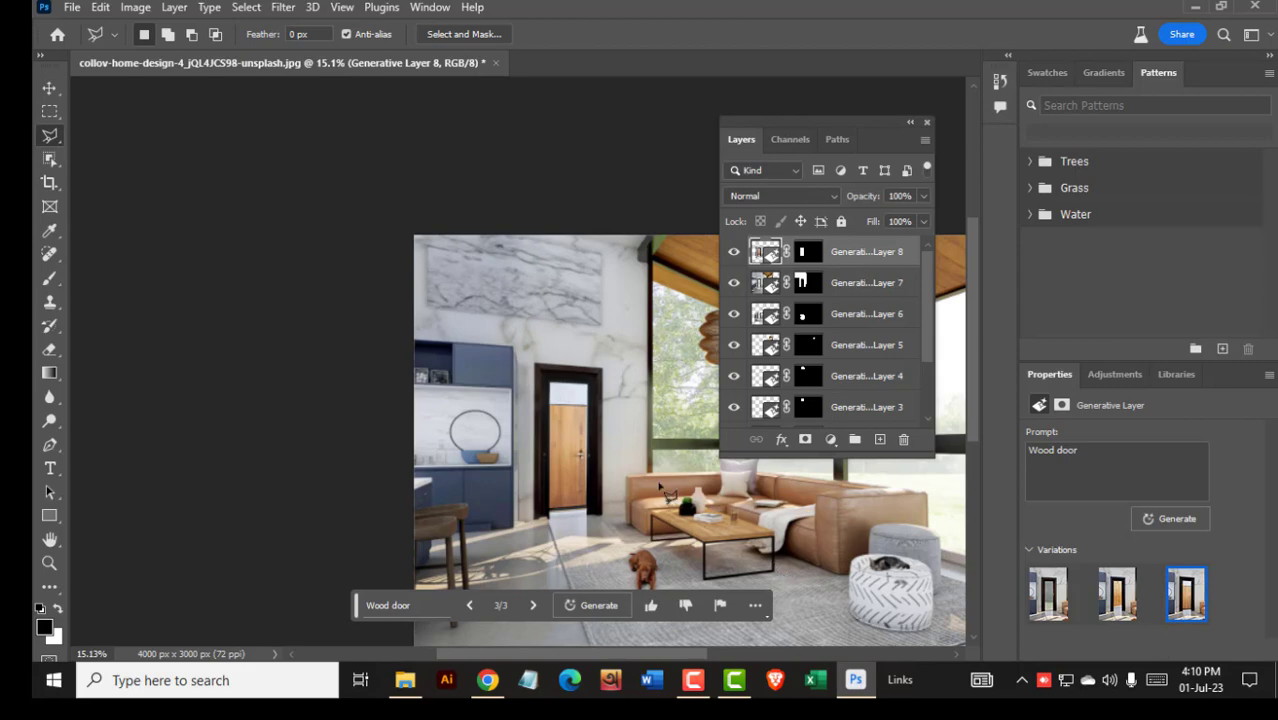
- Lasso seven small circles spaced along the horizontal black window beam, adding each one to the selection
{"action": "key", "text": "Tab"}
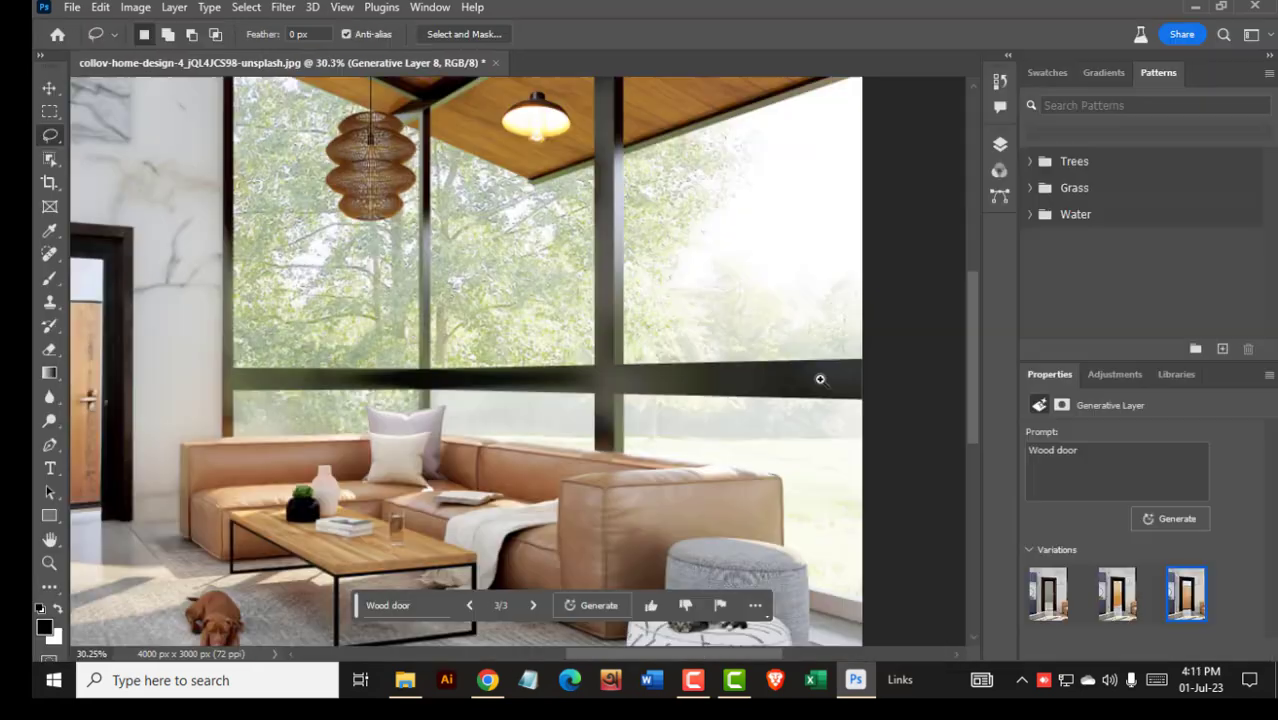
{"action": "left_click_drag", "start_coordinate": [819, 375], "coordinate": [820, 377]}
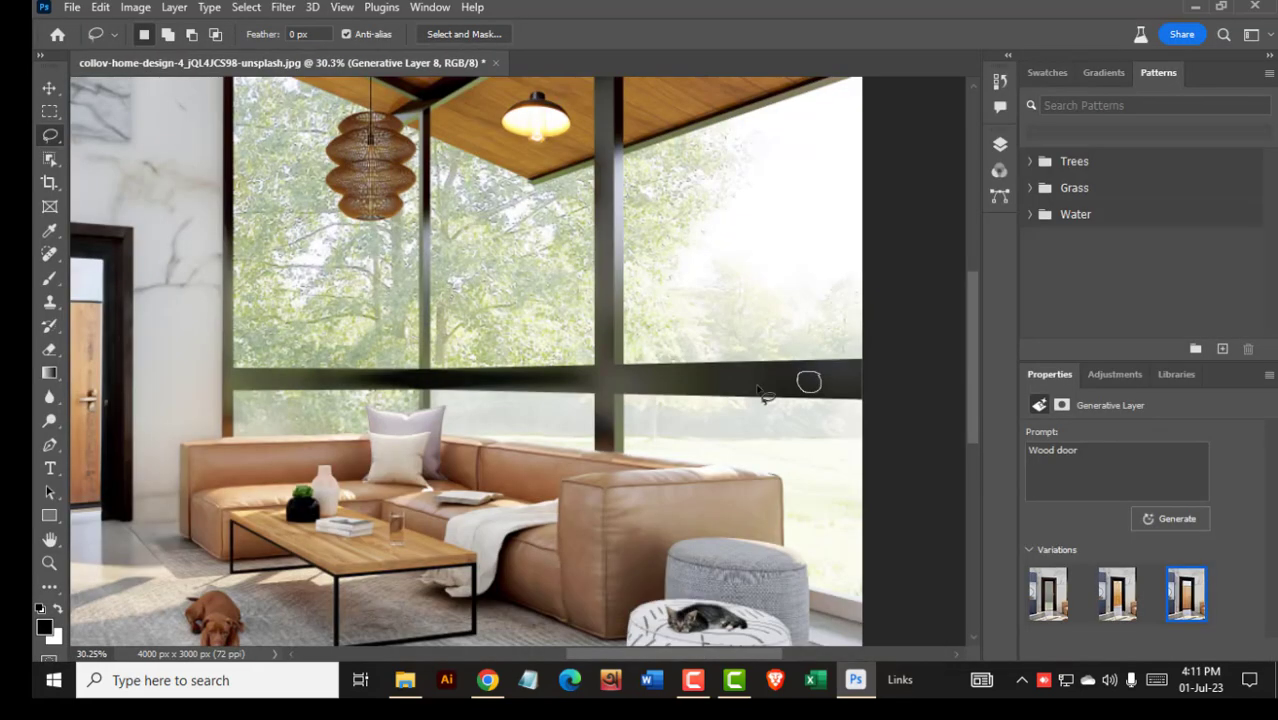
{"action": "left_click_drag", "start_coordinate": [690, 374], "coordinate": [535, 376]}
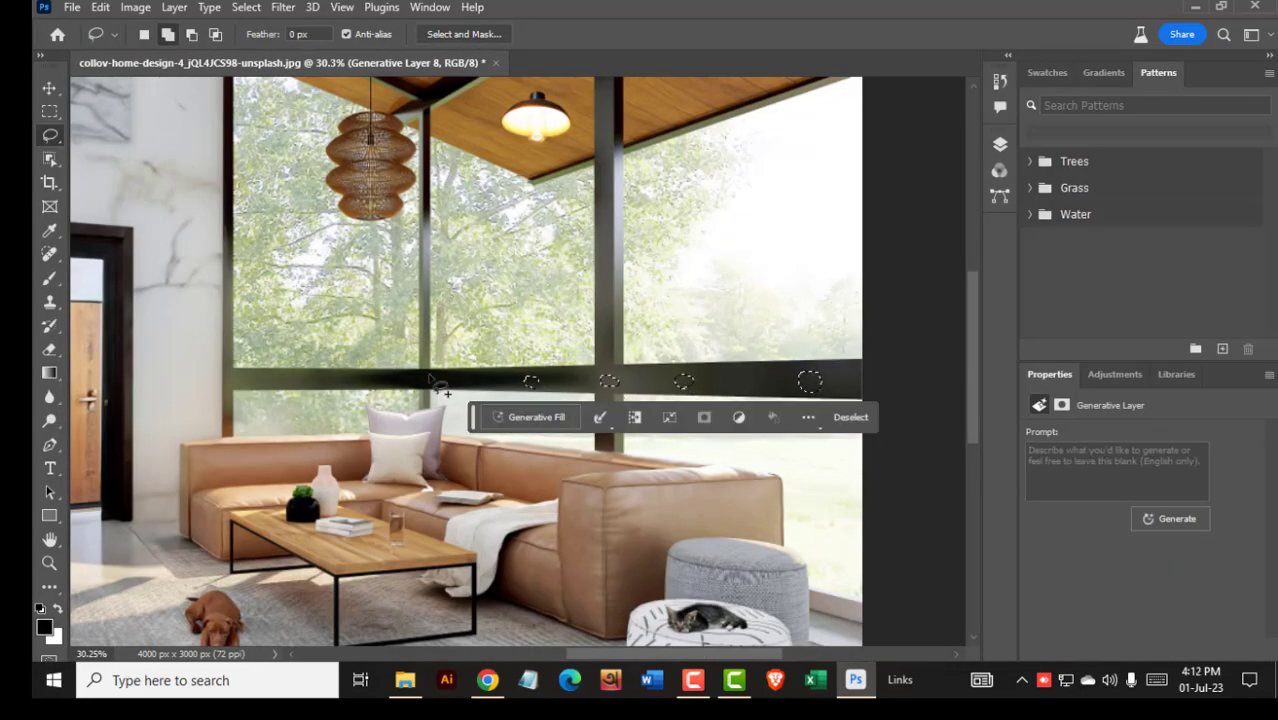
{"action": "left_click_drag", "start_coordinate": [434, 374], "coordinate": [432, 377]}
{"action": "left_click_drag", "start_coordinate": [341, 374], "coordinate": [266, 377]}
- Generate a fill in the selected beam circles from the prompt "Dim light" and use the third variation
{"action": "key", "text": "ctrl+minus"}
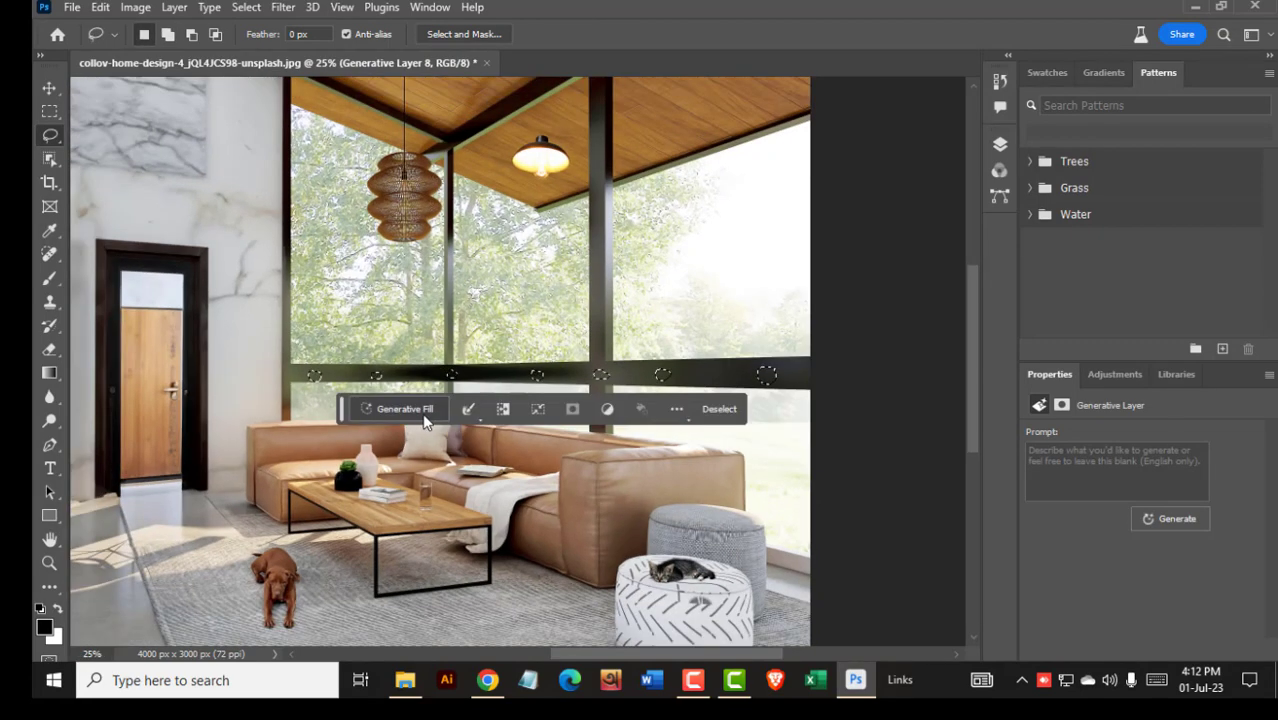
{"action": "left_click", "coordinate": [400, 409]}
{"action": "type", "text": "mini light"}
{"action": "left_click", "coordinate": [650, 410]}
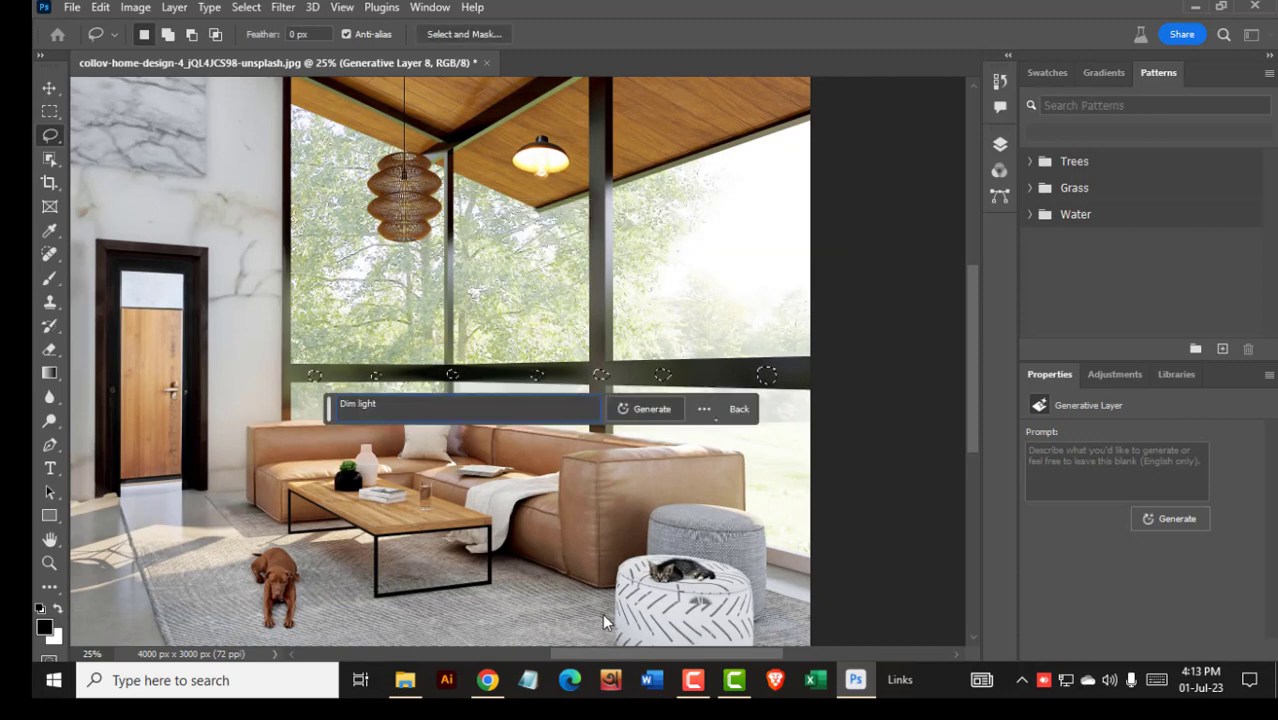
{"action": "left_click", "coordinate": [1117, 593]}
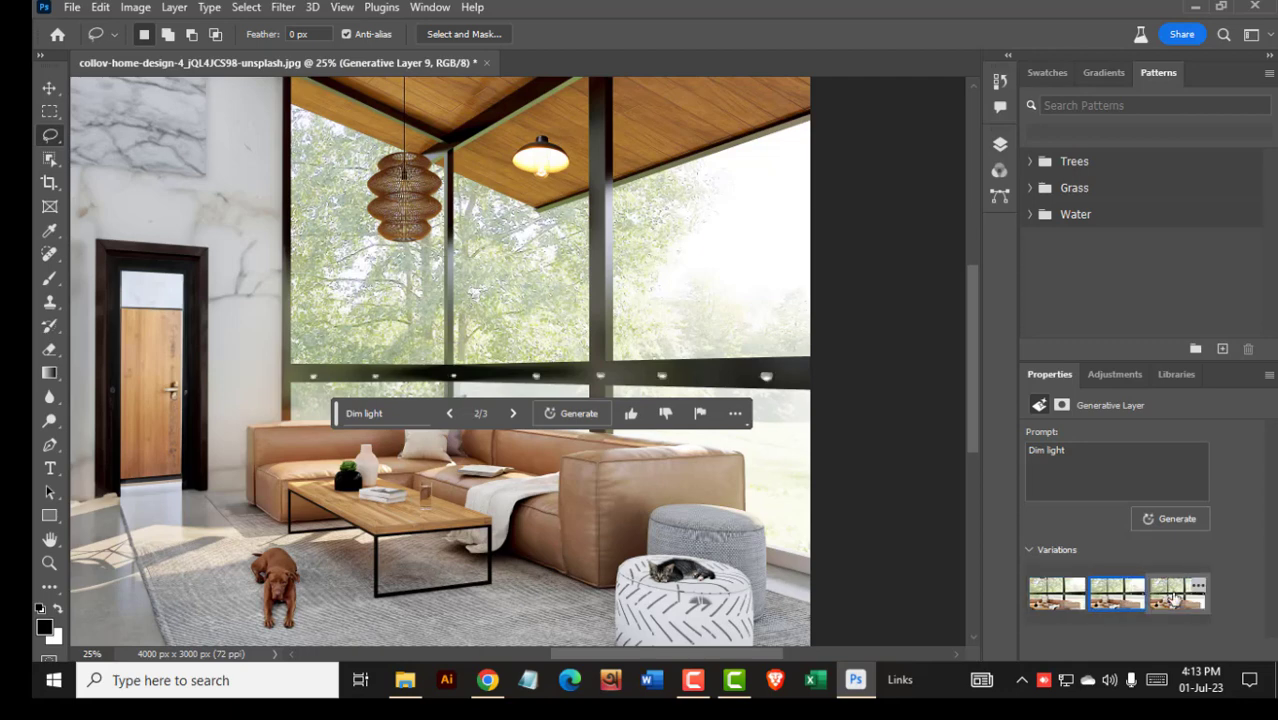
- Lasso a tall rounded area of the rug beside the white patterned pouf and generate a fill from the prompt "flower tub"
{"action": "scroll", "coordinate": [510, 540], "scroll_direction": "down", "scroll_amount": 2}
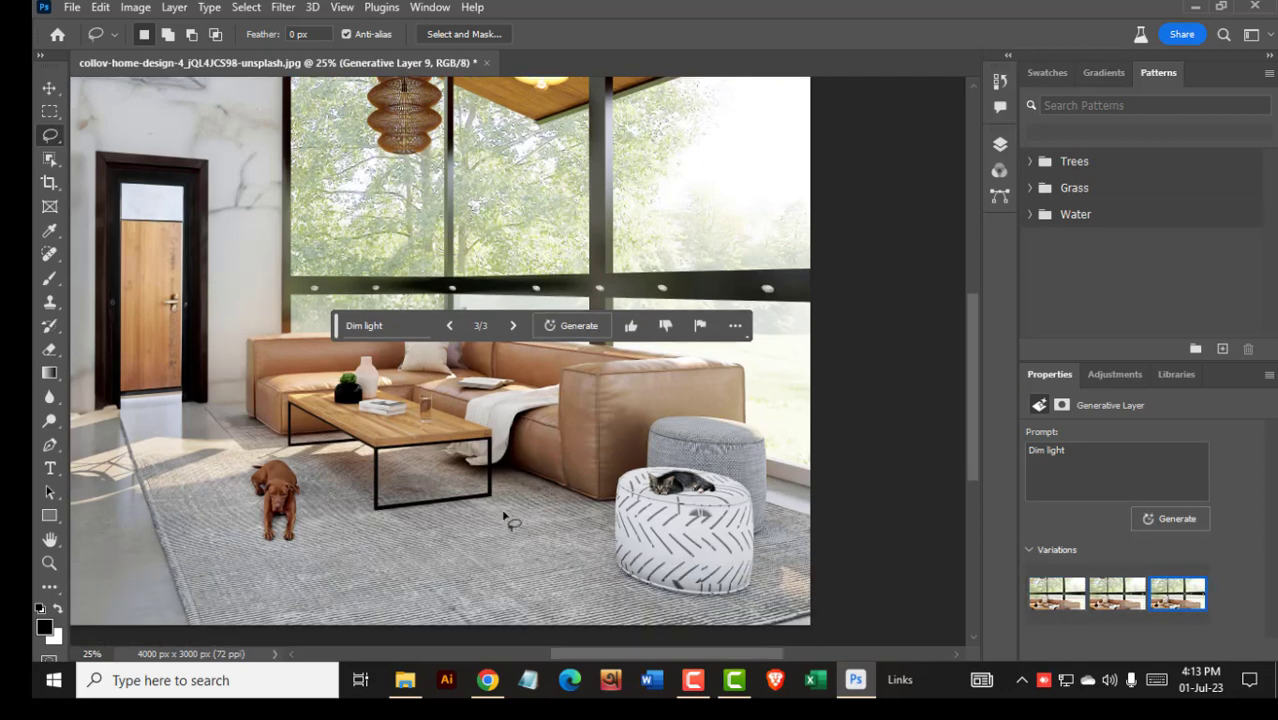
{"action": "left_click_drag", "start_coordinate": [495, 515], "coordinate": [499, 586]}
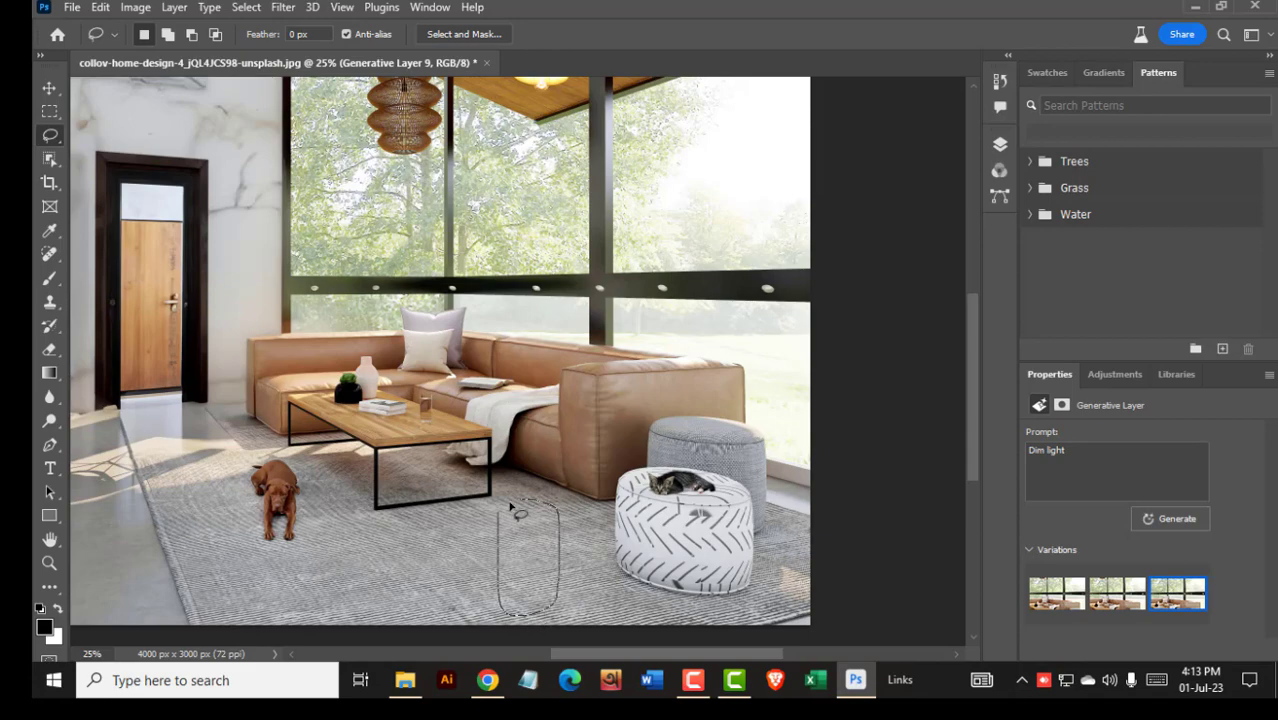
{"action": "left_click_drag", "start_coordinate": [520, 565], "coordinate": [518, 562]}
{"action": "left_click", "coordinate": [383, 465]}
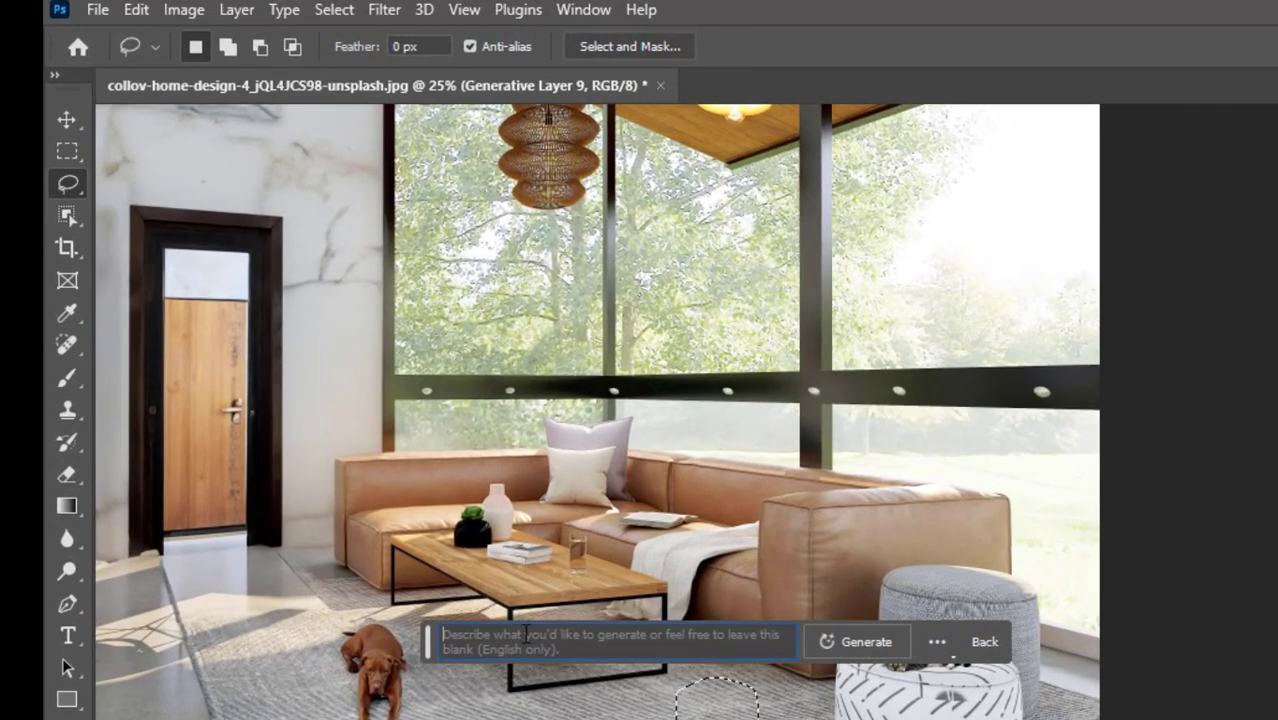
{"action": "type", "text": "Flower tob"}
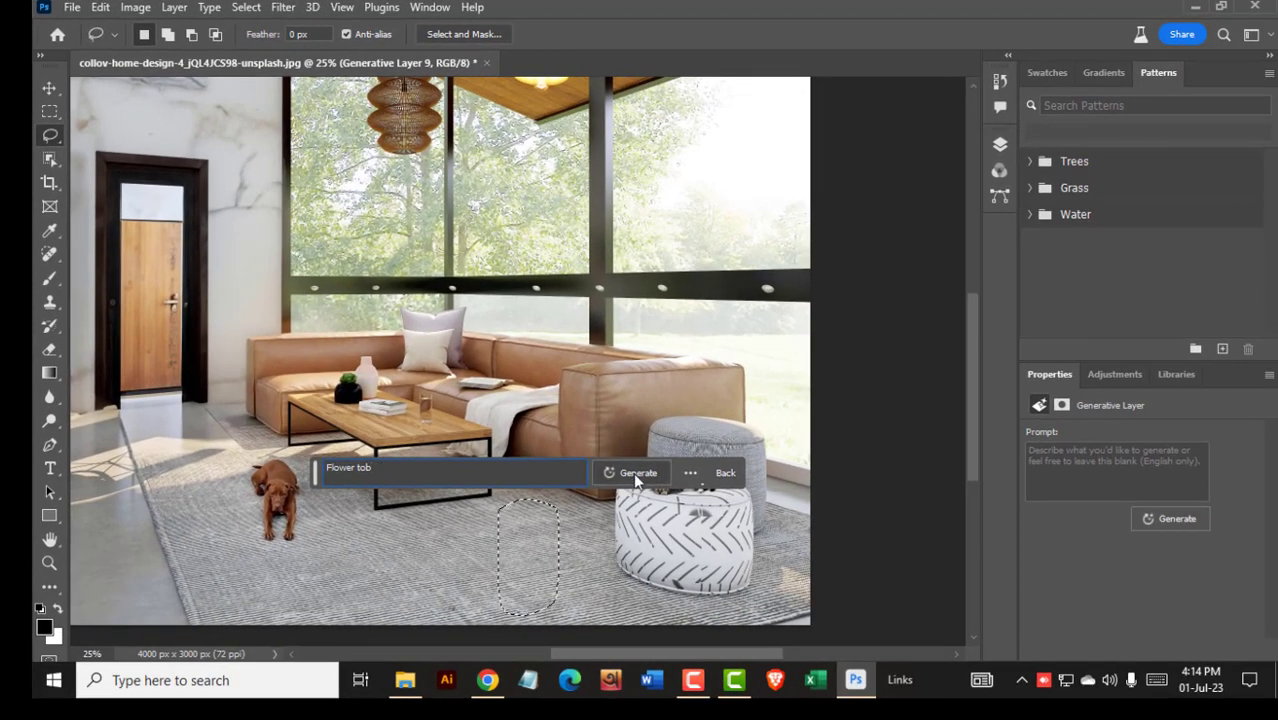
{"action": "left_click", "coordinate": [636, 481]}
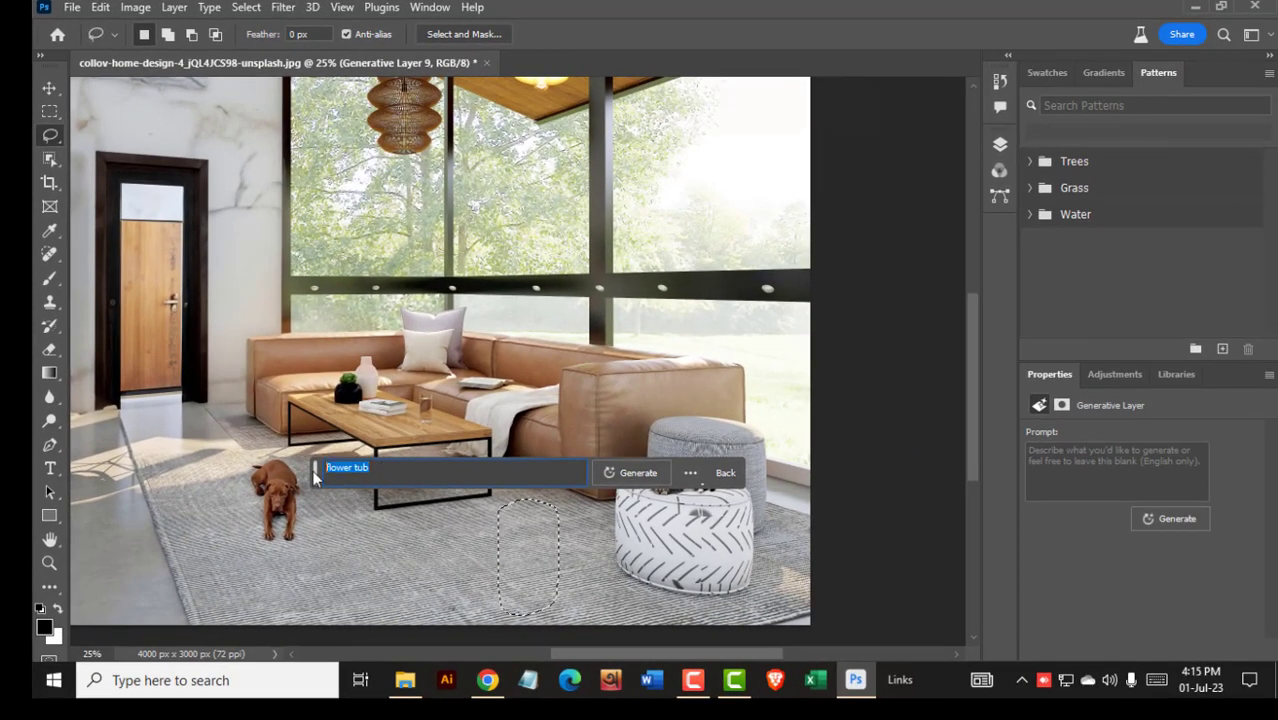
{"action": "left_click", "coordinate": [601, 478]}
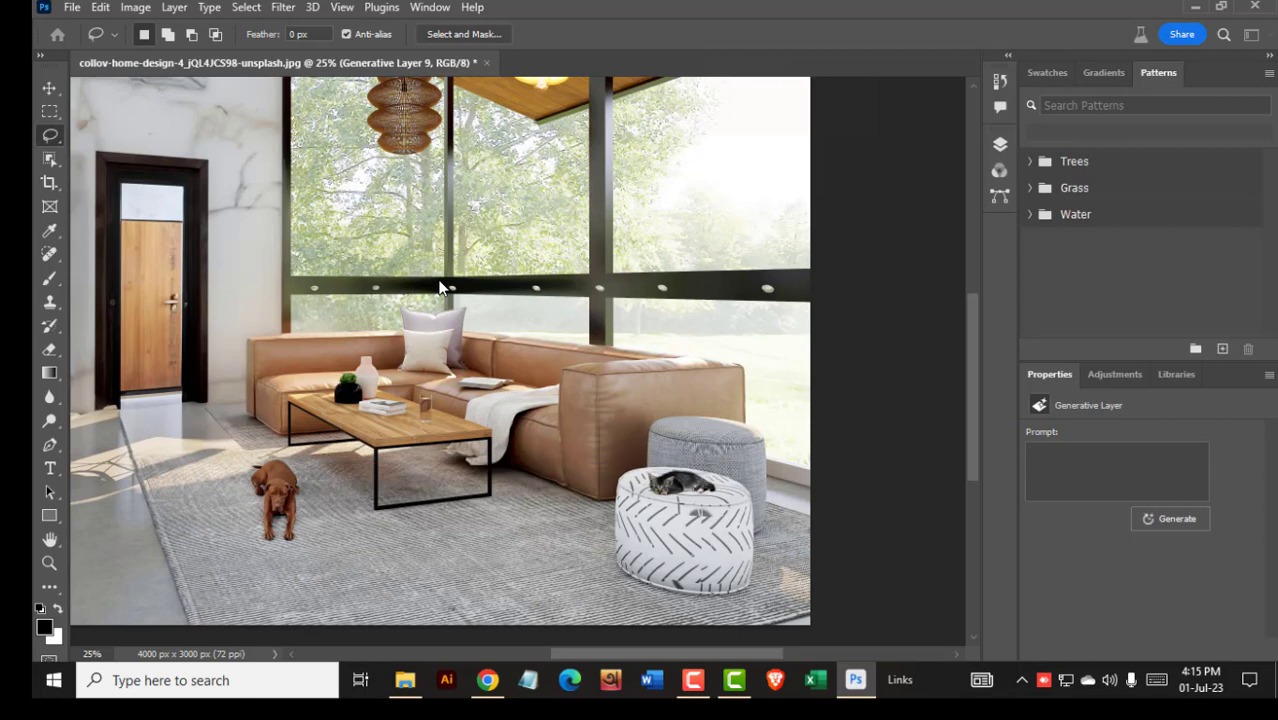
- Use the third flower tub variation and move the tub down to the photo's lower edge beside the patterned pouf
{"action": "left_click", "coordinate": [1117, 596]}
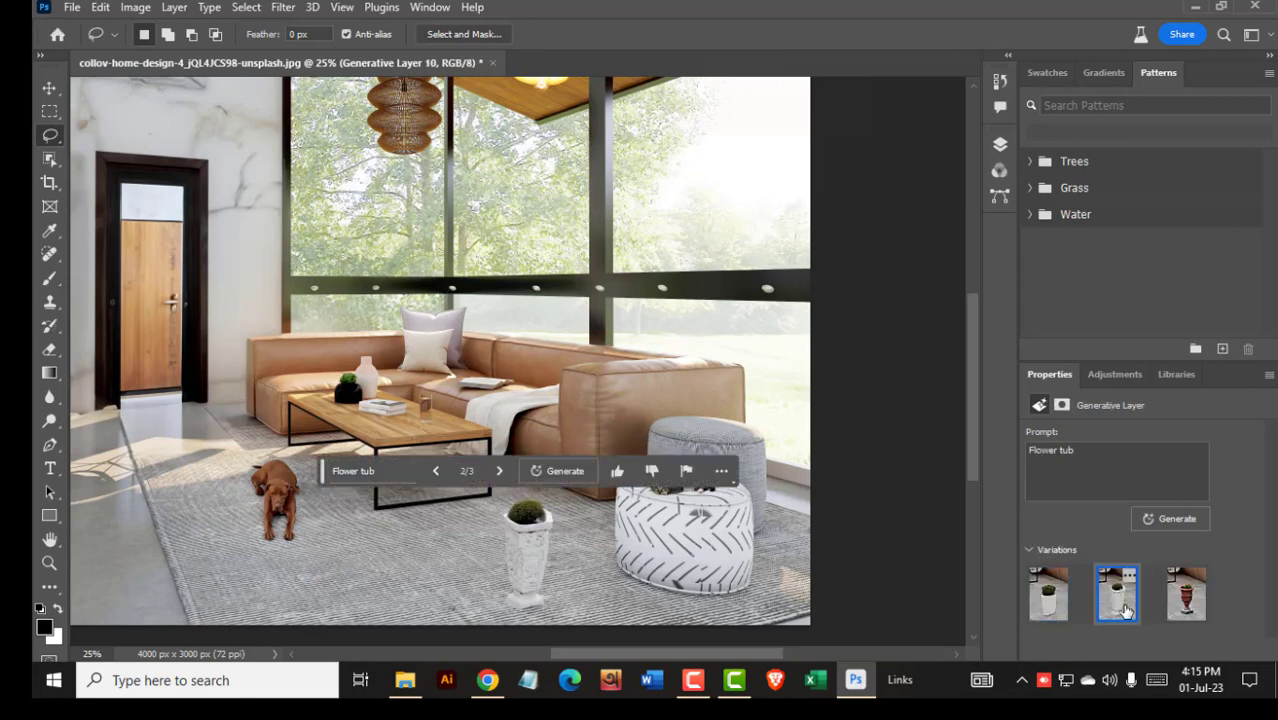
{"action": "left_click", "coordinate": [1180, 600]}
{"action": "left_click", "coordinate": [999, 144]}
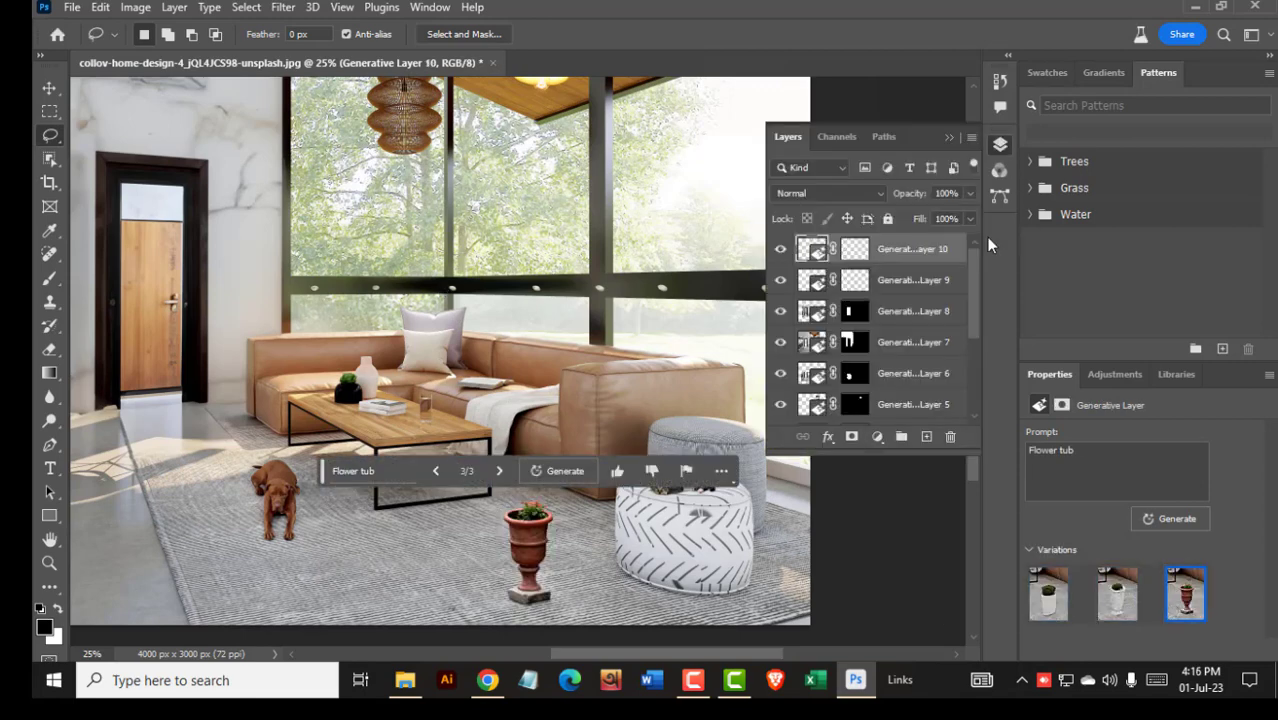
{"action": "left_click", "coordinate": [49, 89]}
{"action": "left_click_drag", "start_coordinate": [535, 550], "coordinate": [575, 574]}
{"action": "key", "text": "ctrl+minus"}
{"action": "key", "text": "ctrl+minus"}
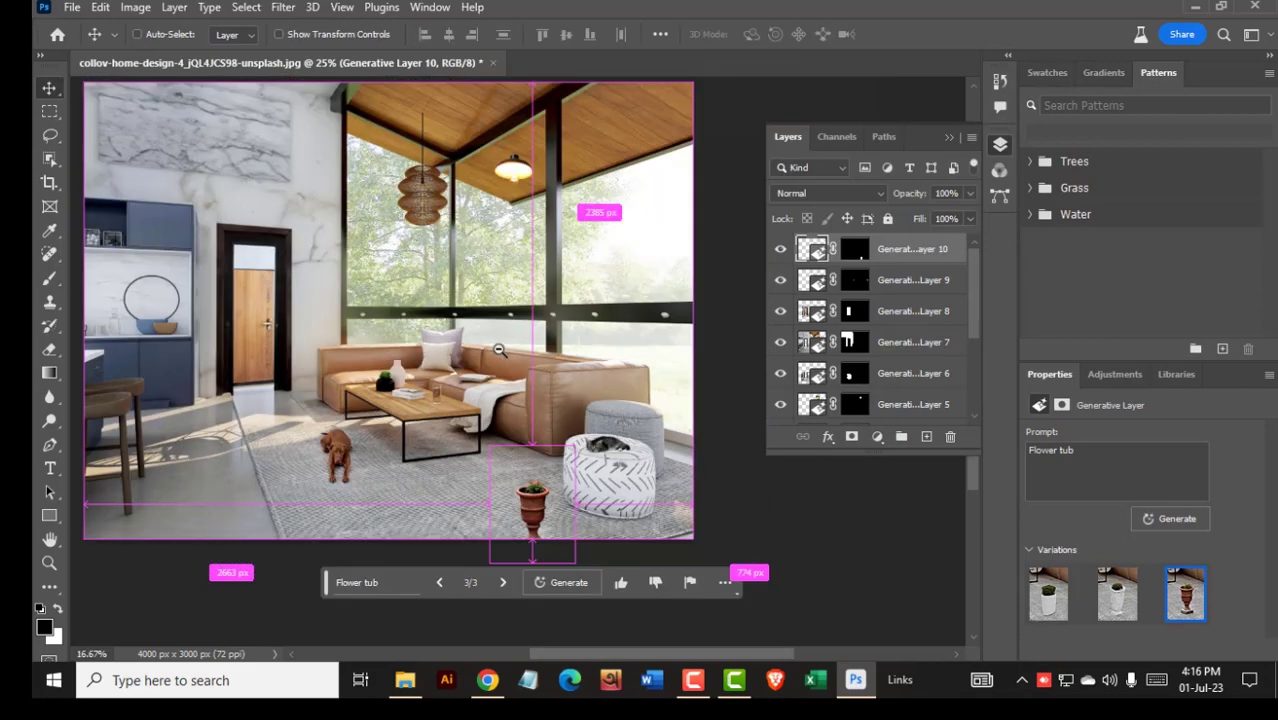
{"action": "left_click", "coordinate": [700, 498]}
- Merge all the generative layers, from Generative Layer 1 through Generative Layer 10, into a single layer above the background
{"action": "scroll", "coordinate": [970, 306], "scroll_direction": "down", "scroll_amount": 3}
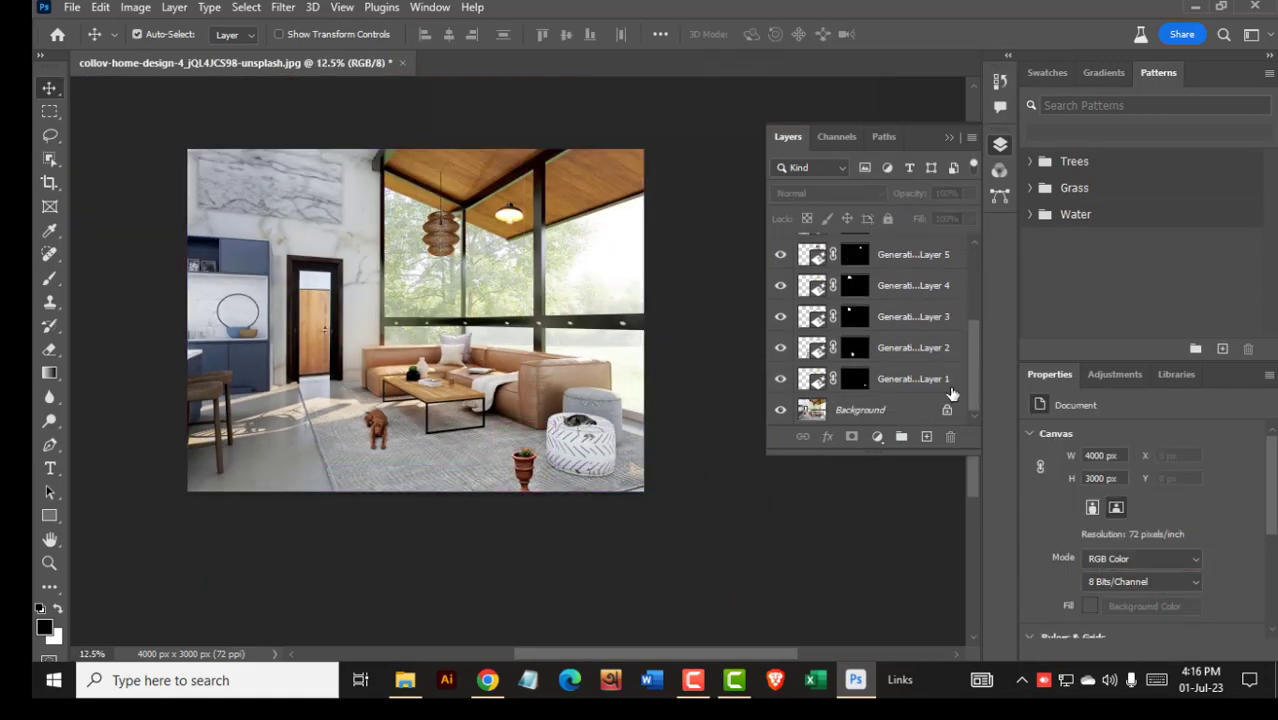
{"action": "left_click", "coordinate": [928, 386]}
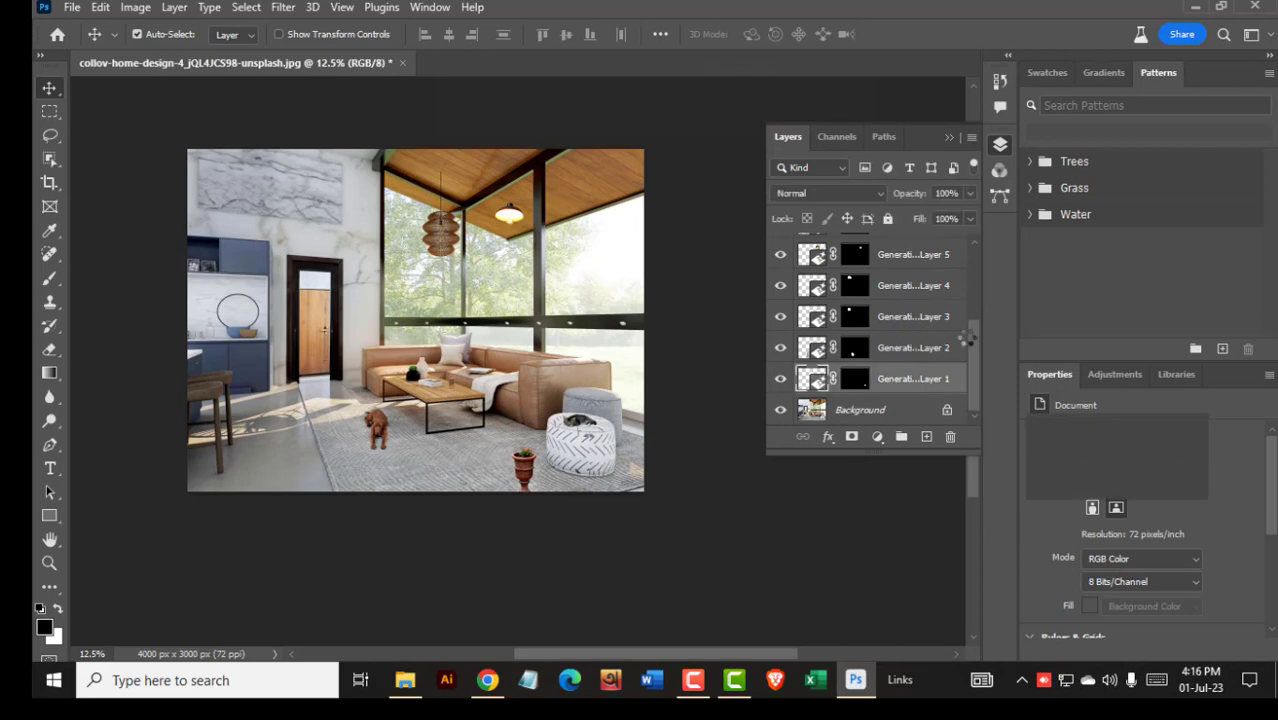
{"action": "scroll", "coordinate": [966, 339], "scroll_direction": "up", "scroll_amount": 3}
{"action": "left_click", "coordinate": [936, 260], "text": "shift"}
{"action": "right_click", "coordinate": [906, 256]}
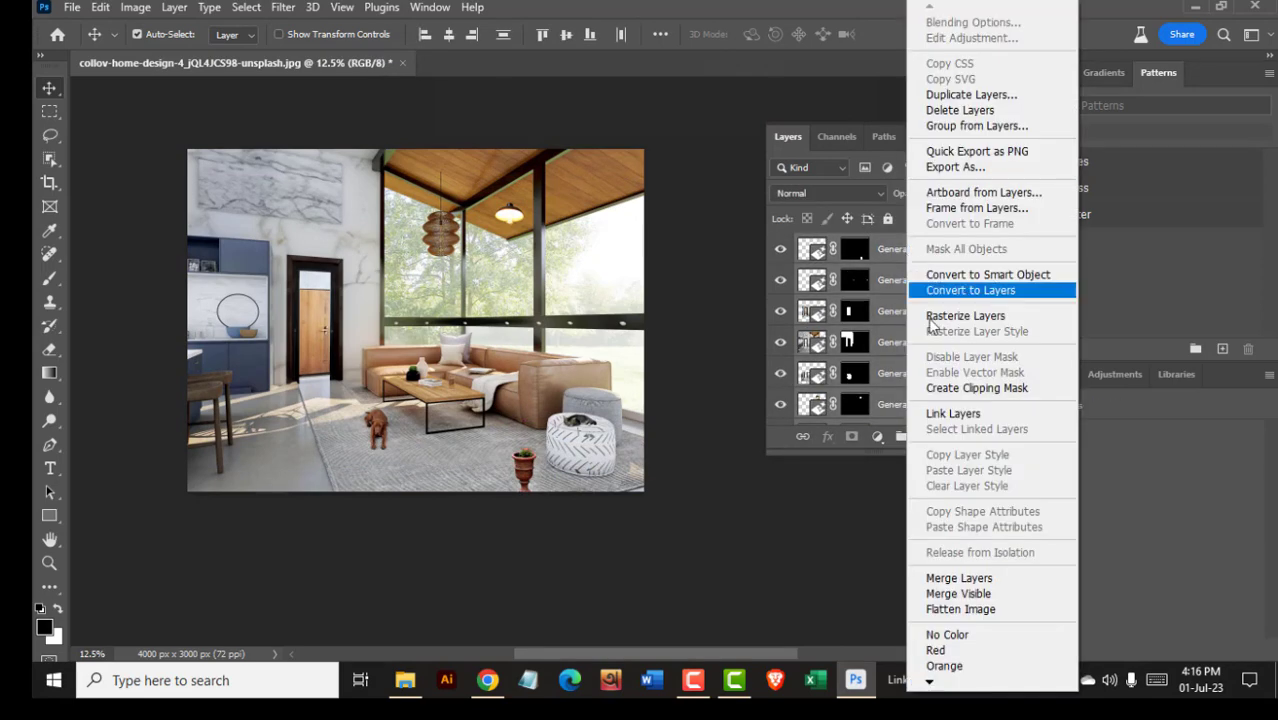
{"action": "left_click", "coordinate": [959, 578]}
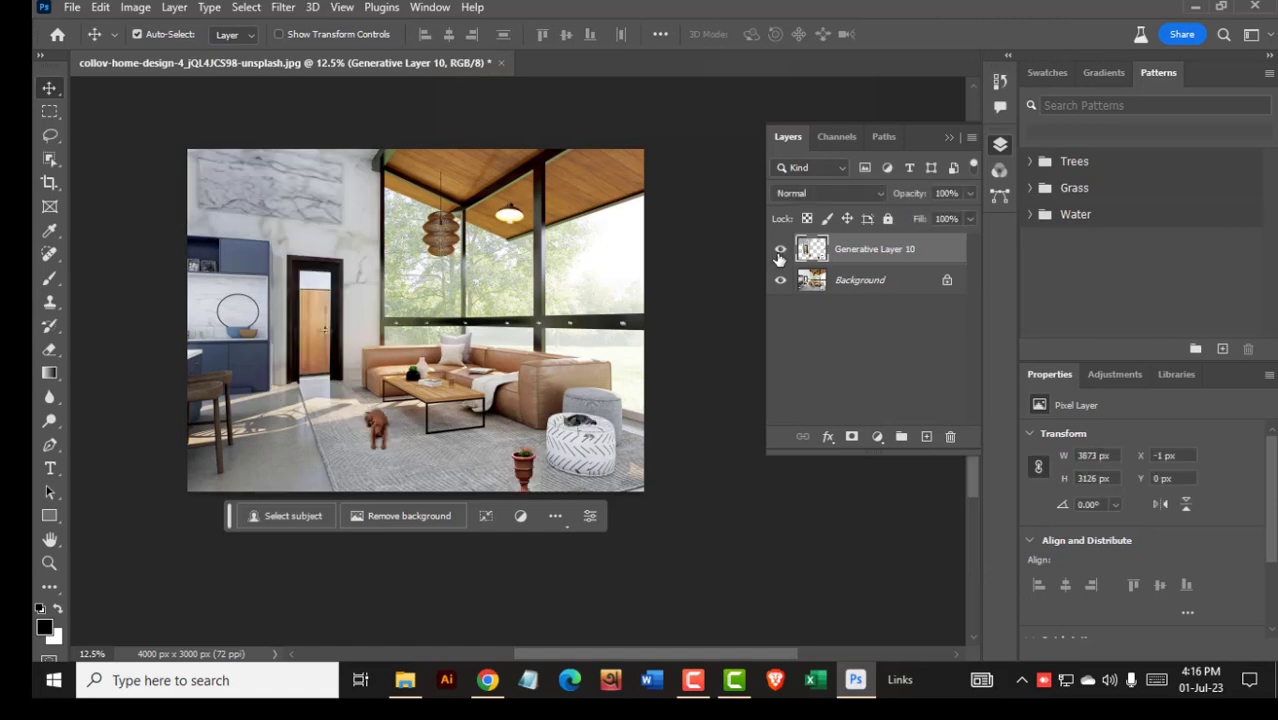
- Extend the canvas equally on both sides of the photo with the Crop tool, to 6224 x 3000 px
{"action": "key", "text": "c"}
{"action": "left_click_drag", "start_coordinate": [746, 362], "coordinate": [870, 366]}
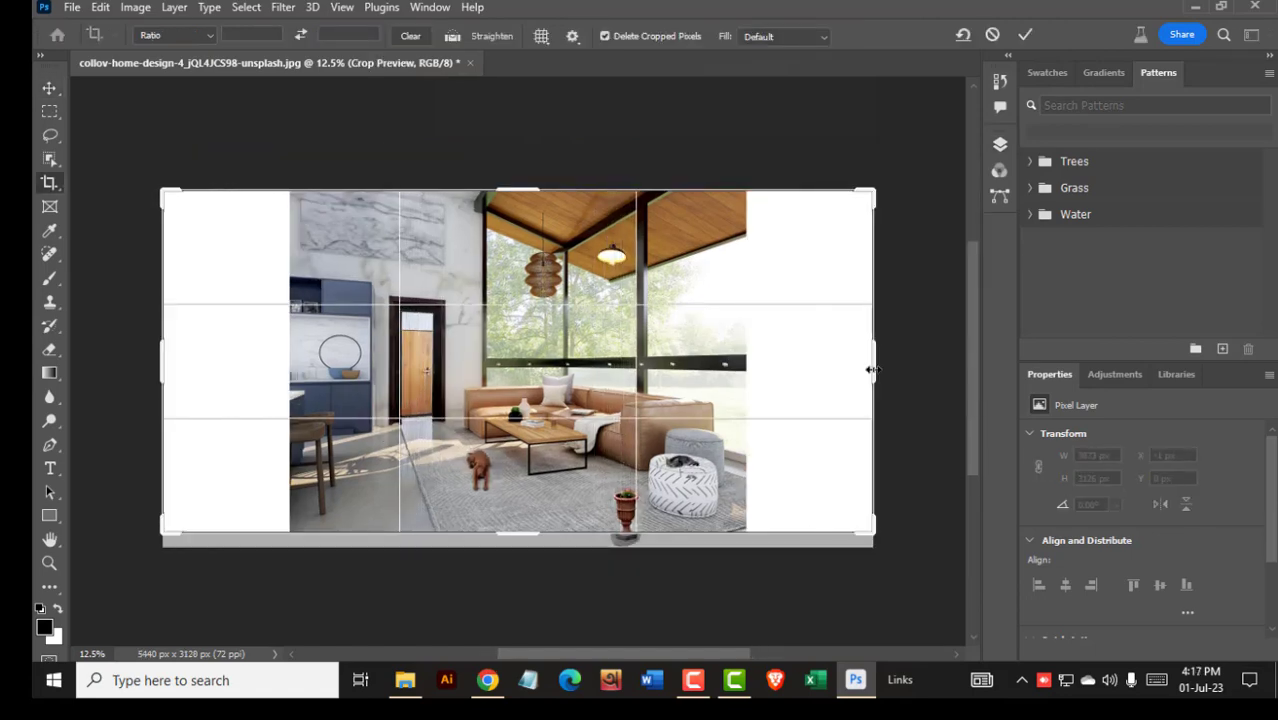
{"action": "key", "text": "Return"}
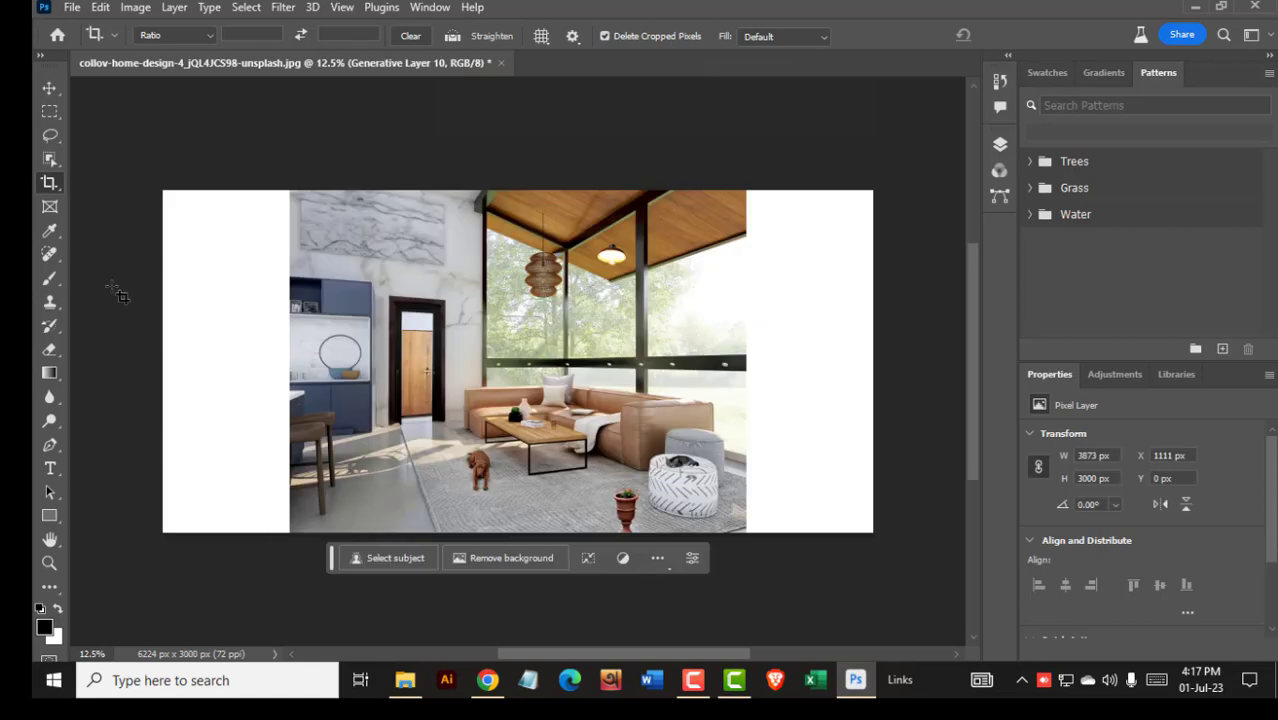
- Marquee-select the blank strip right of the photo, about 1144 x 3000 px, generate a fill without a prompt and use the third variation
{"action": "left_click", "coordinate": [50, 111]}
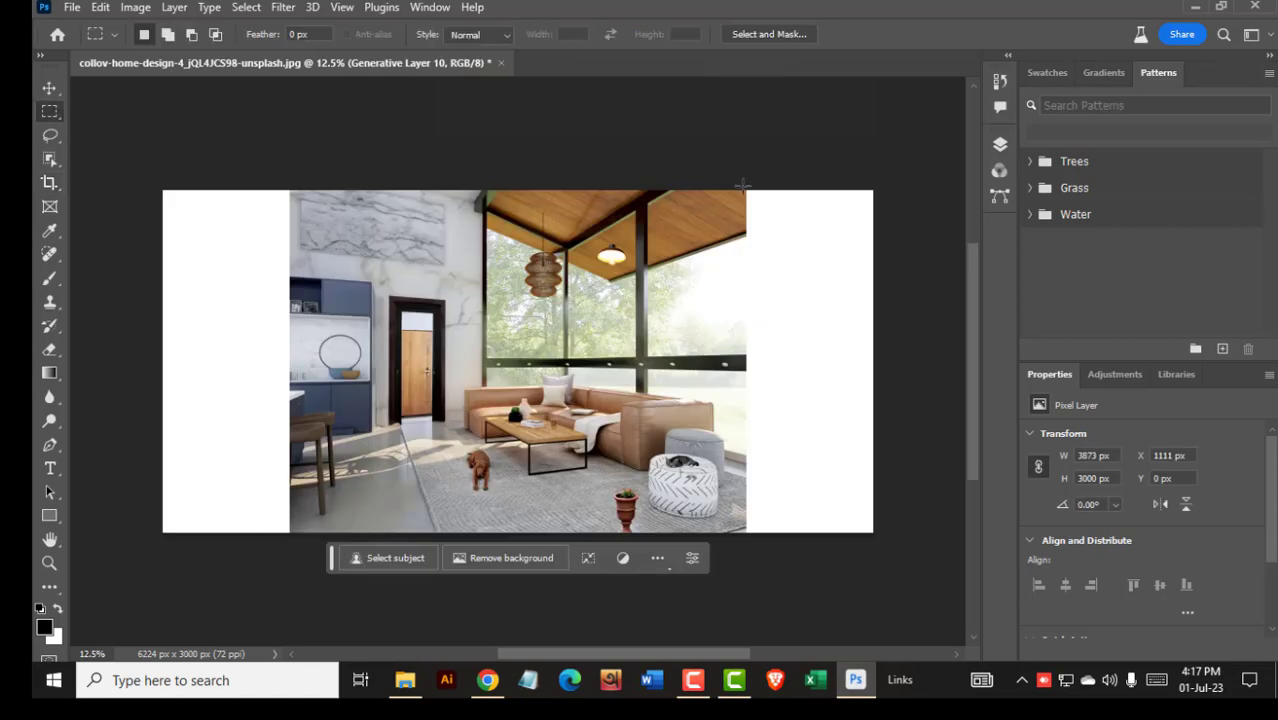
{"action": "left_click_drag", "start_coordinate": [742, 186], "coordinate": [886, 543]}
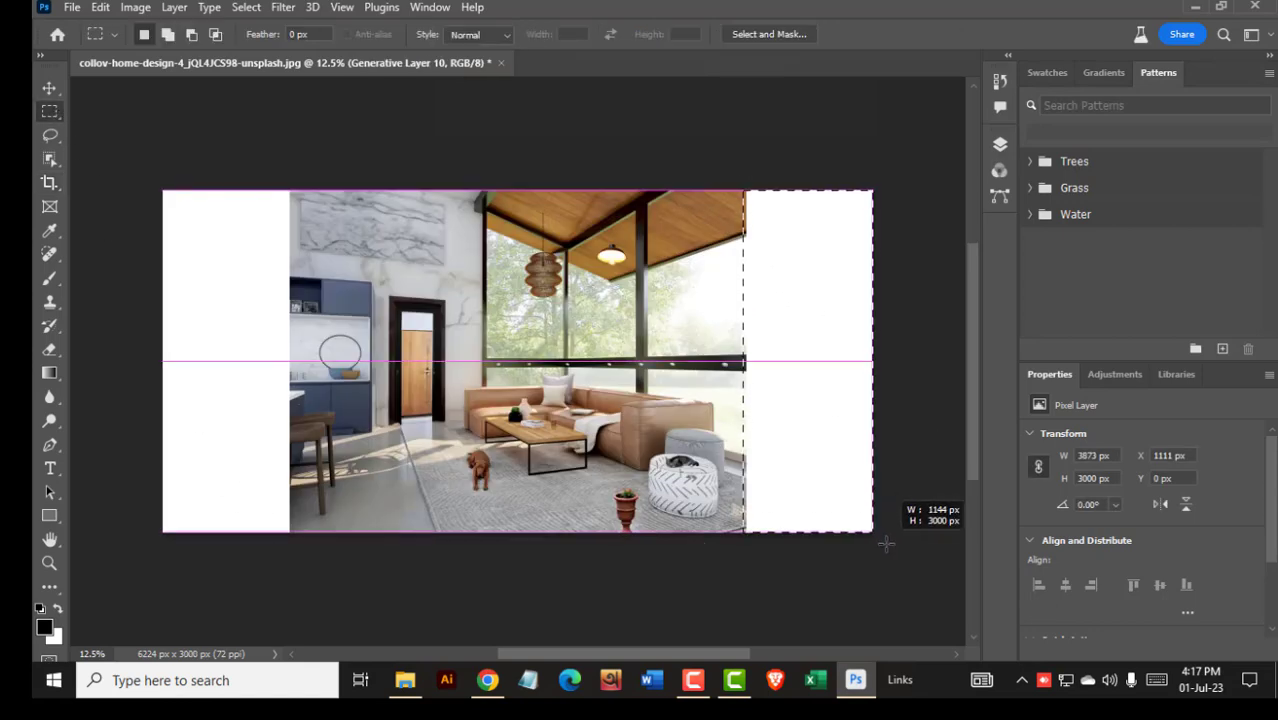
{"action": "left_click", "coordinate": [612, 556]}
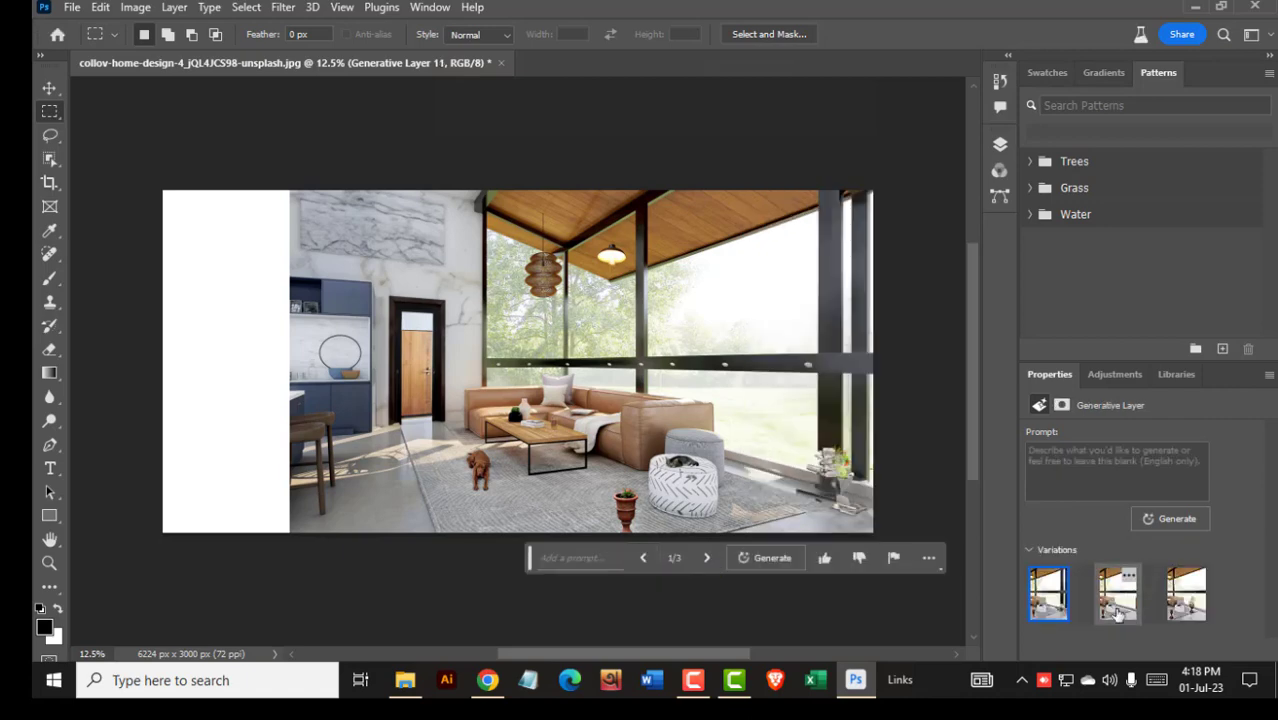
{"action": "left_click", "coordinate": [1183, 600]}
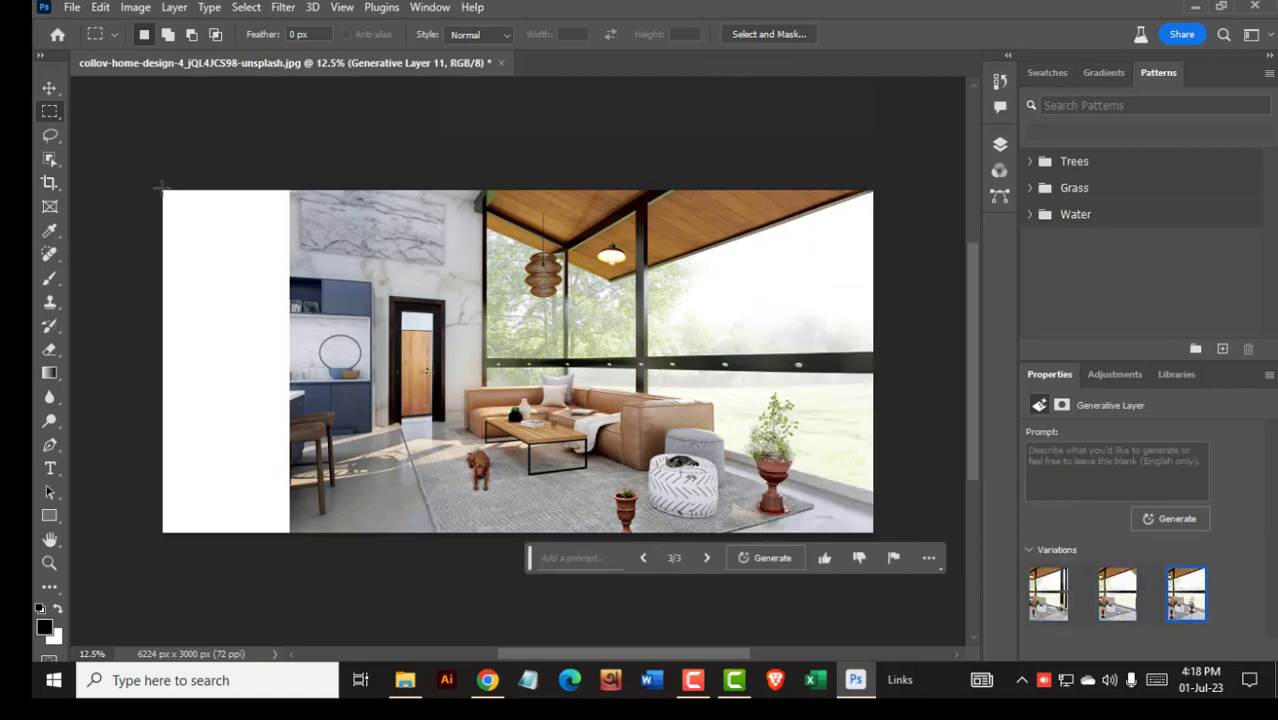
- Marquee-select the blank strip left of the photo with a slight overlap, generate a fill without a prompt and use the second variation
{"action": "left_click_drag", "start_coordinate": [160, 186], "coordinate": [297, 536]}
{"action": "left_click", "coordinate": [128, 557]}
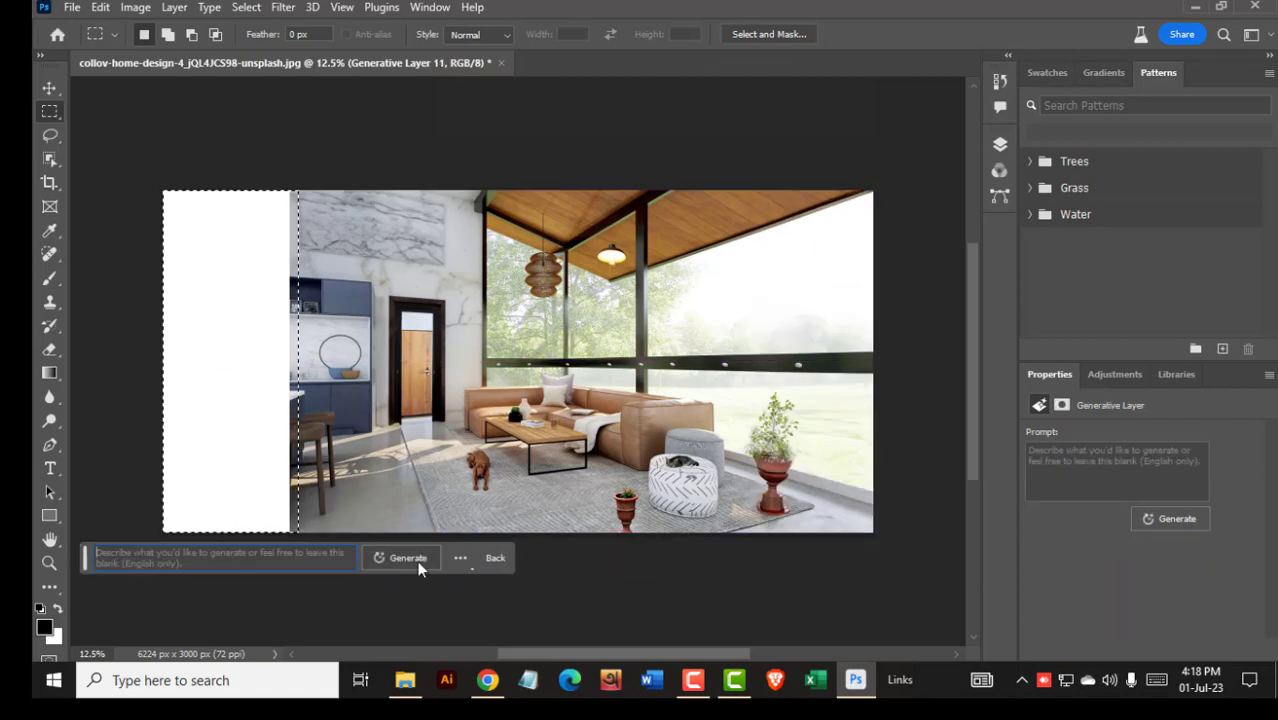
{"action": "left_click", "coordinate": [407, 558]}
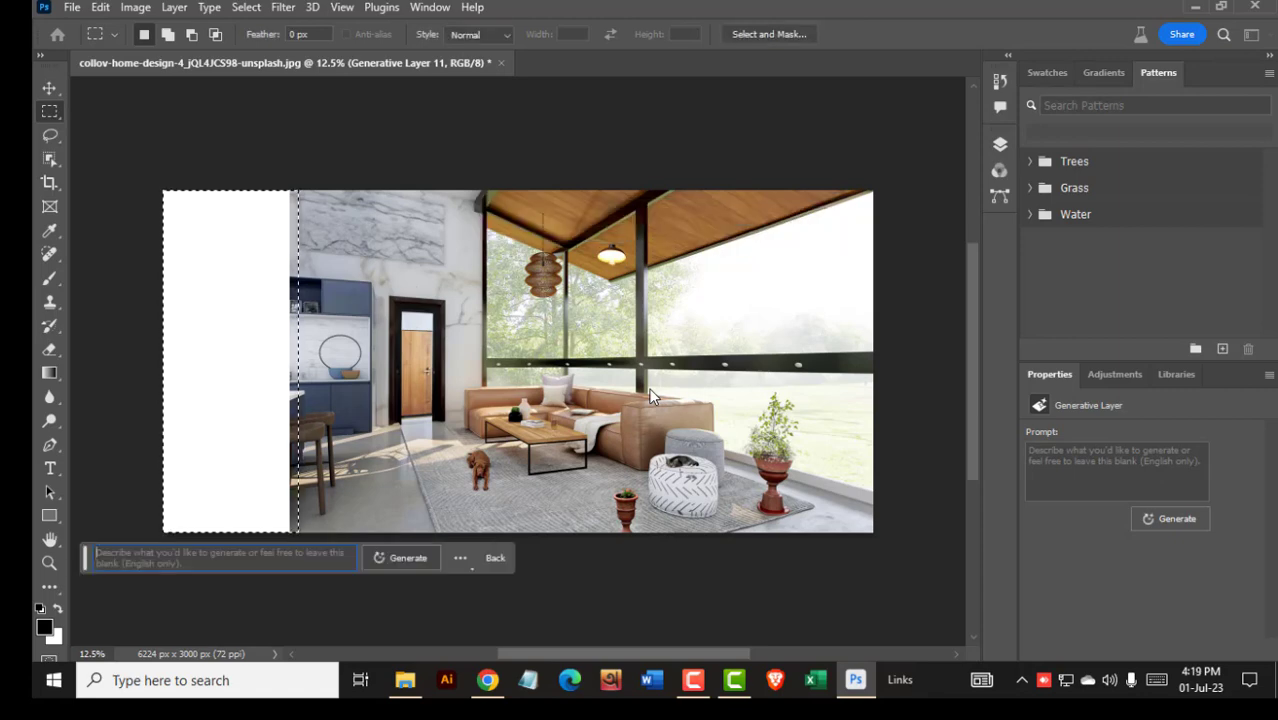
{"action": "key", "text": "ctrl+d"}
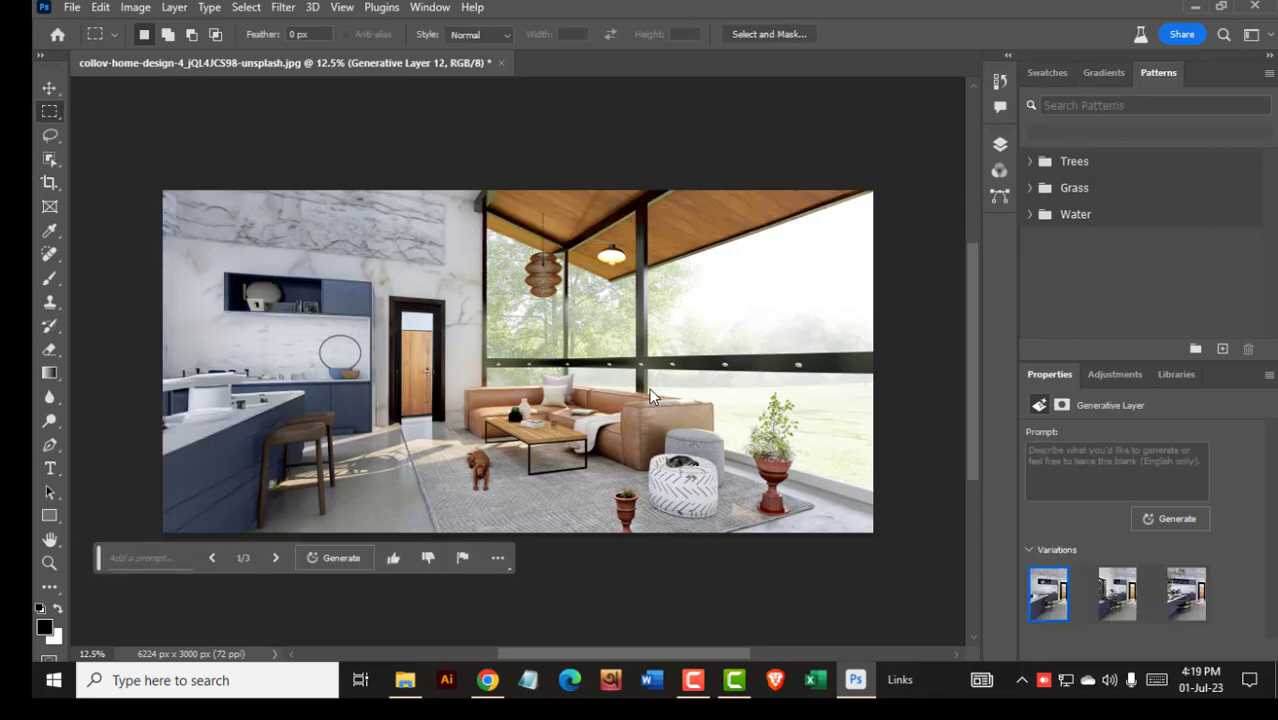
{"action": "left_click", "coordinate": [1114, 594]}
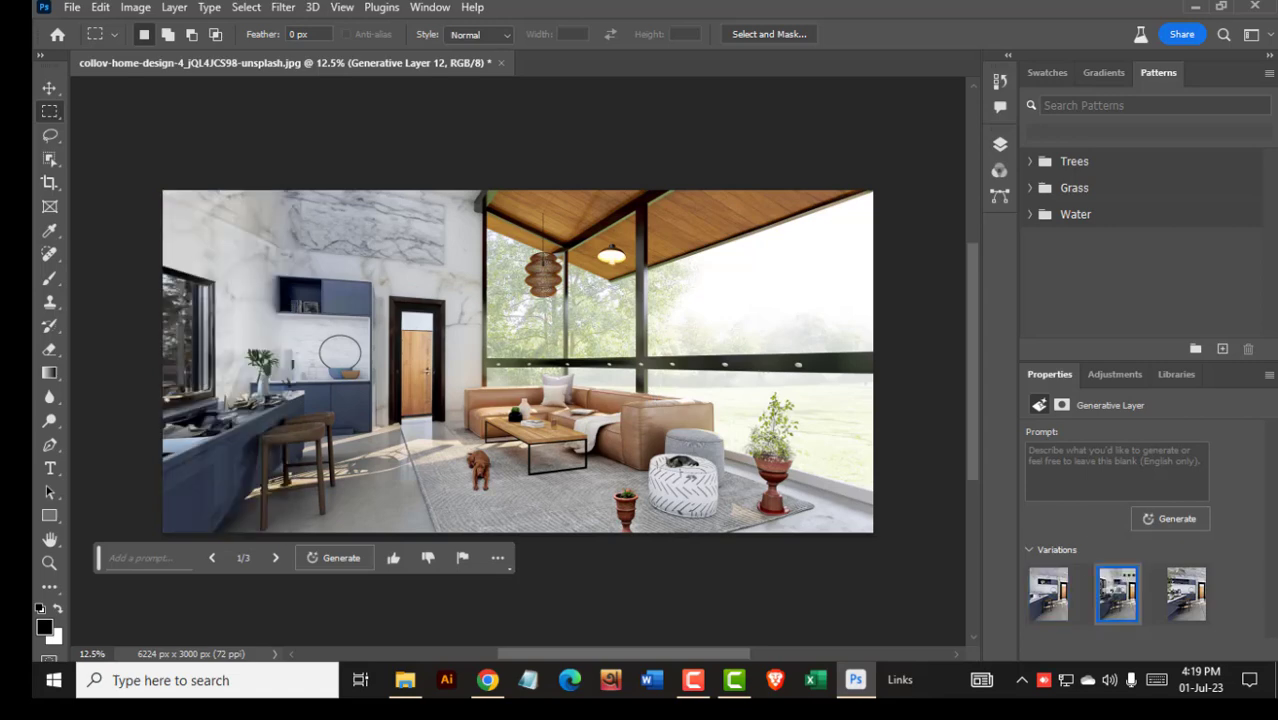